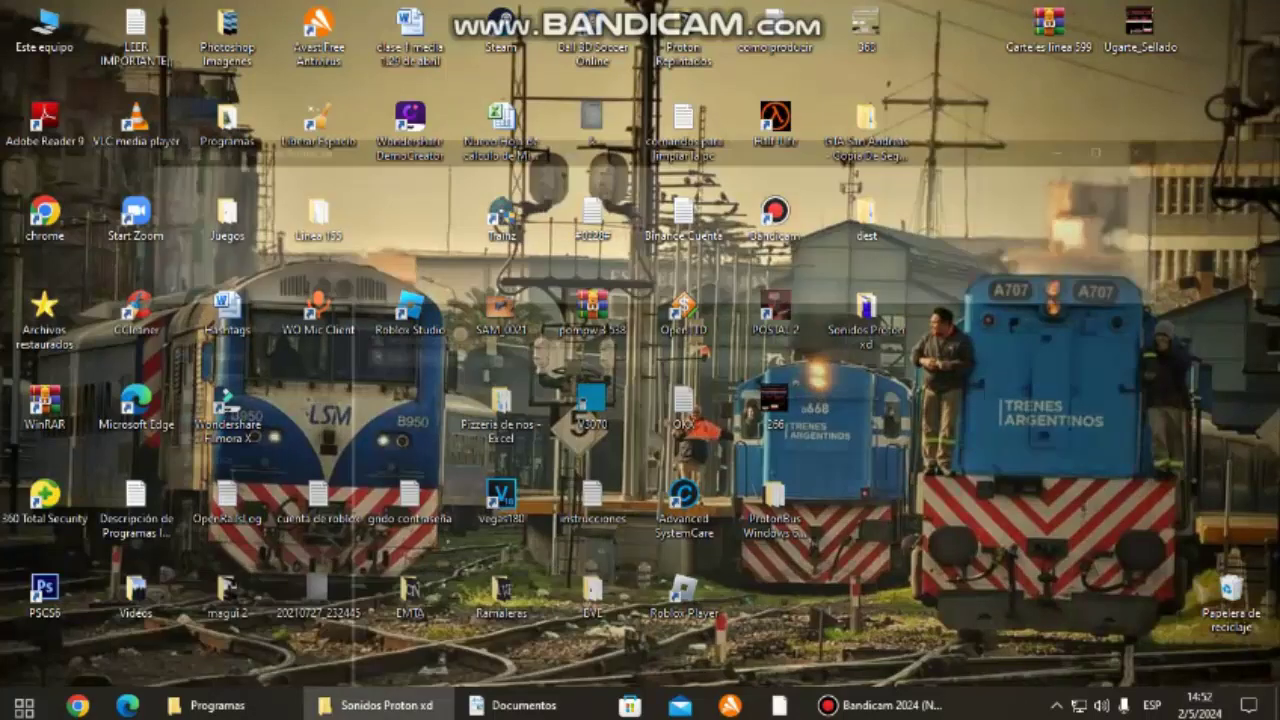
Open the Sonidos Proton xd folder, read the note Pasos Para Crear bocina, and minimize it
click(386, 705)
key(Escape)
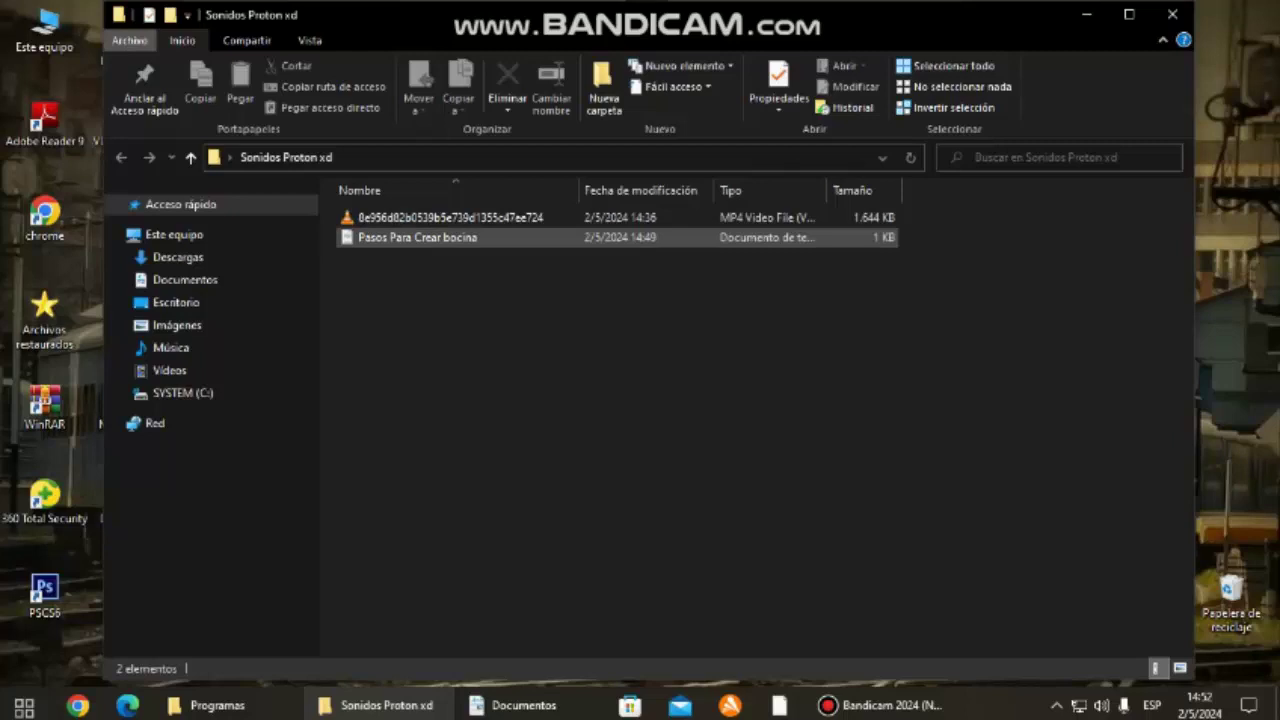
double_click(417, 237)
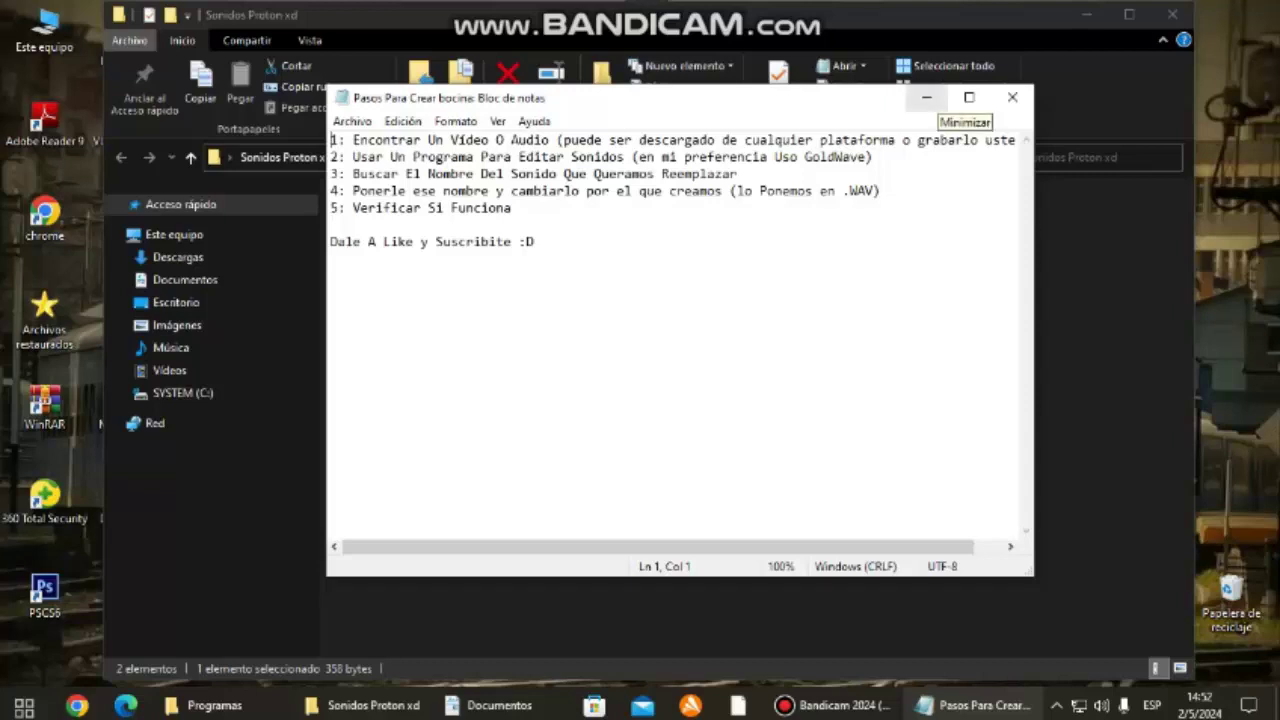
click(926, 97)
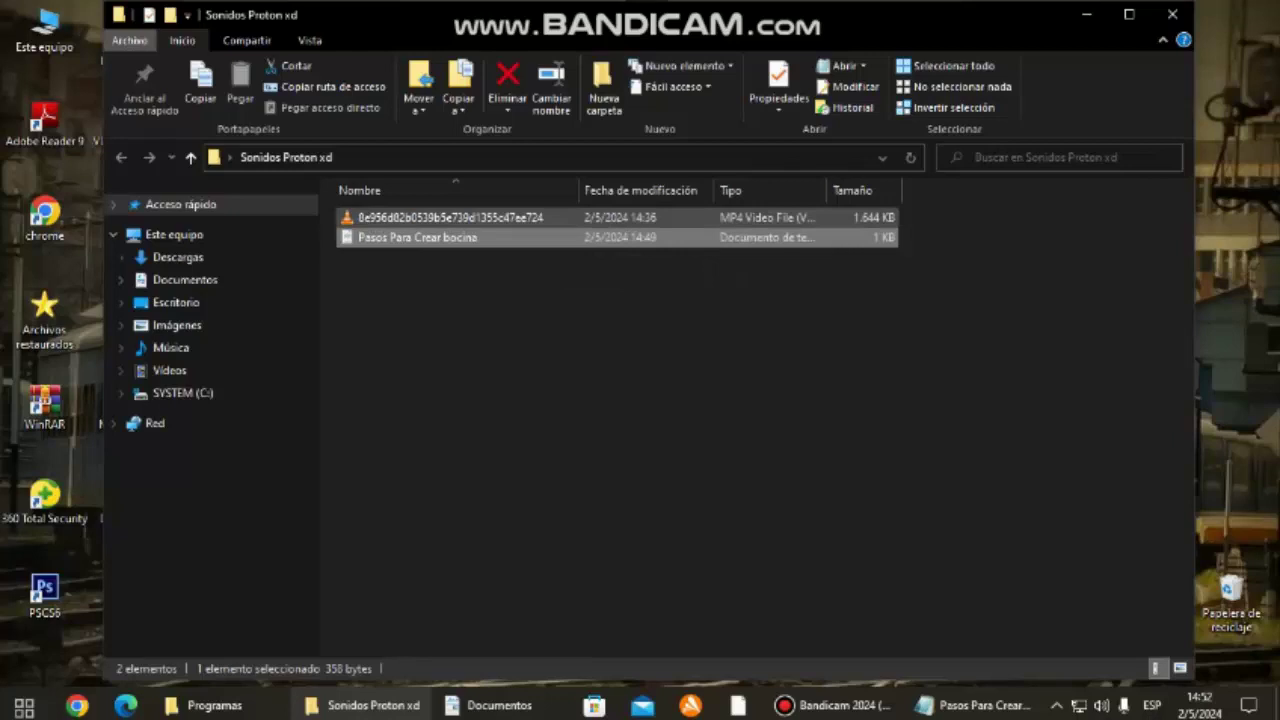
Play the MP4 source video from the folder, skip ahead to about 00:06, and close the player
click(563, 217)
key(Return)
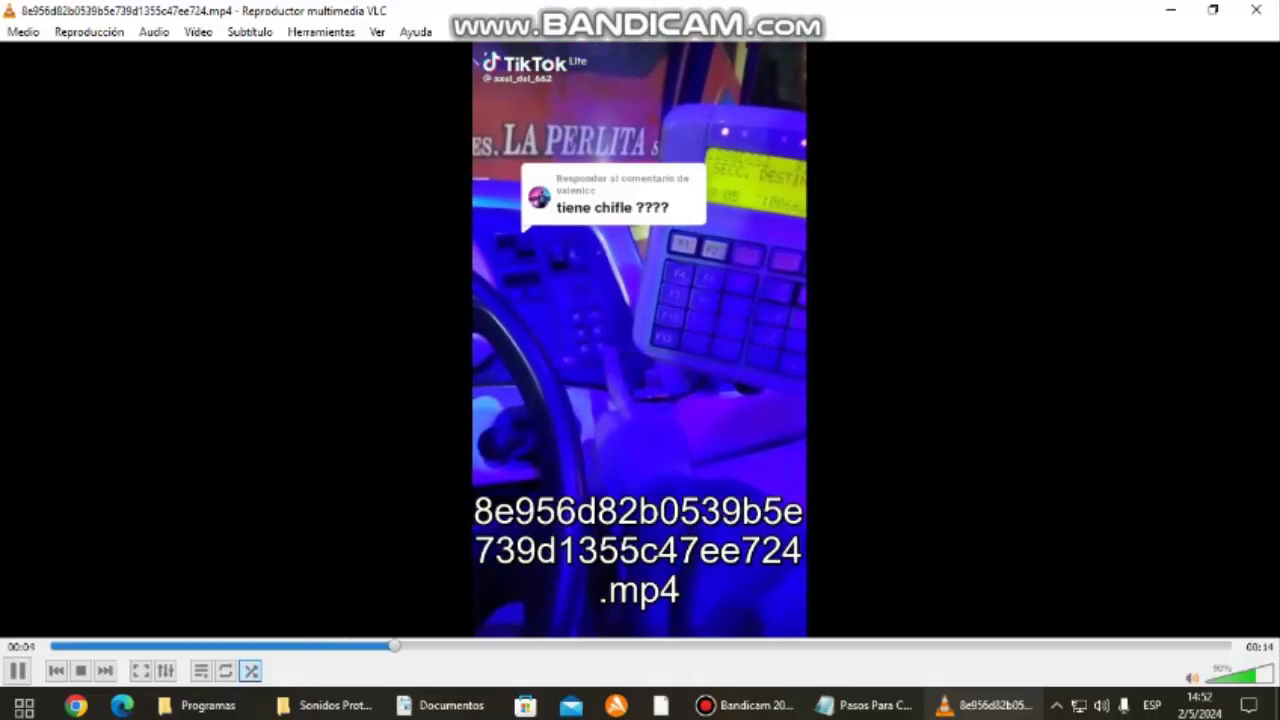
click(687, 645)
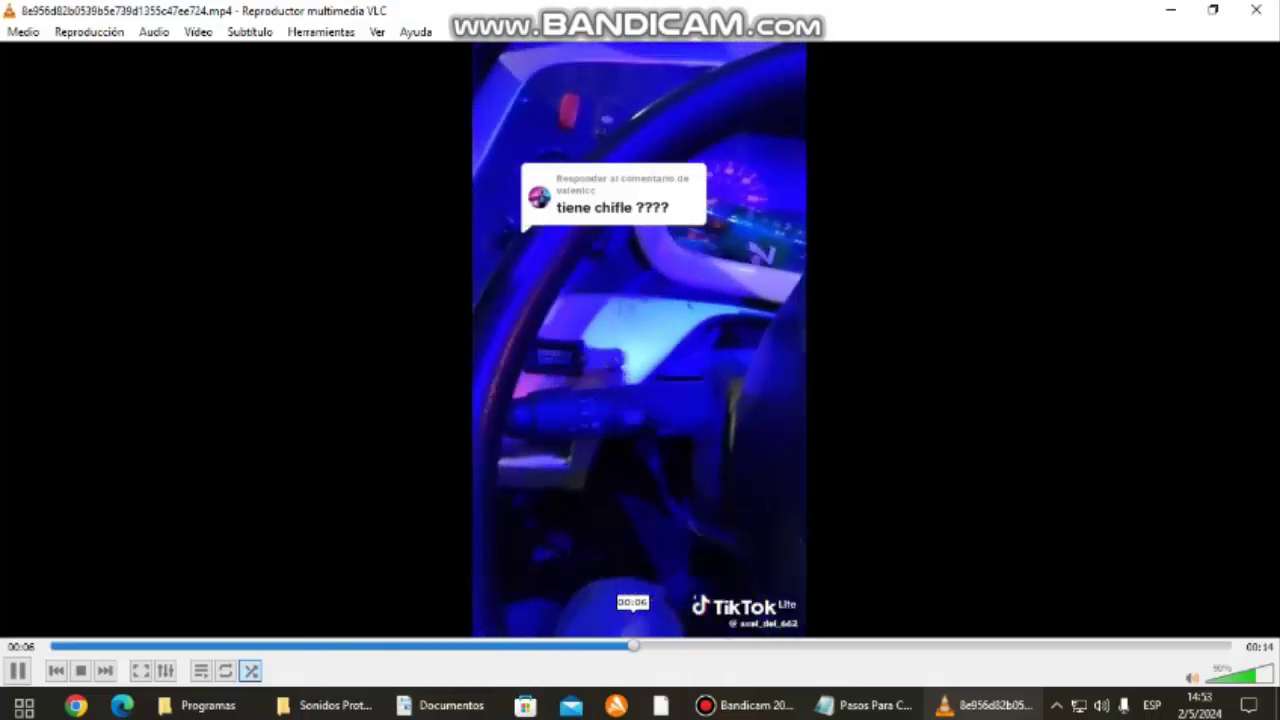
click(1256, 10)
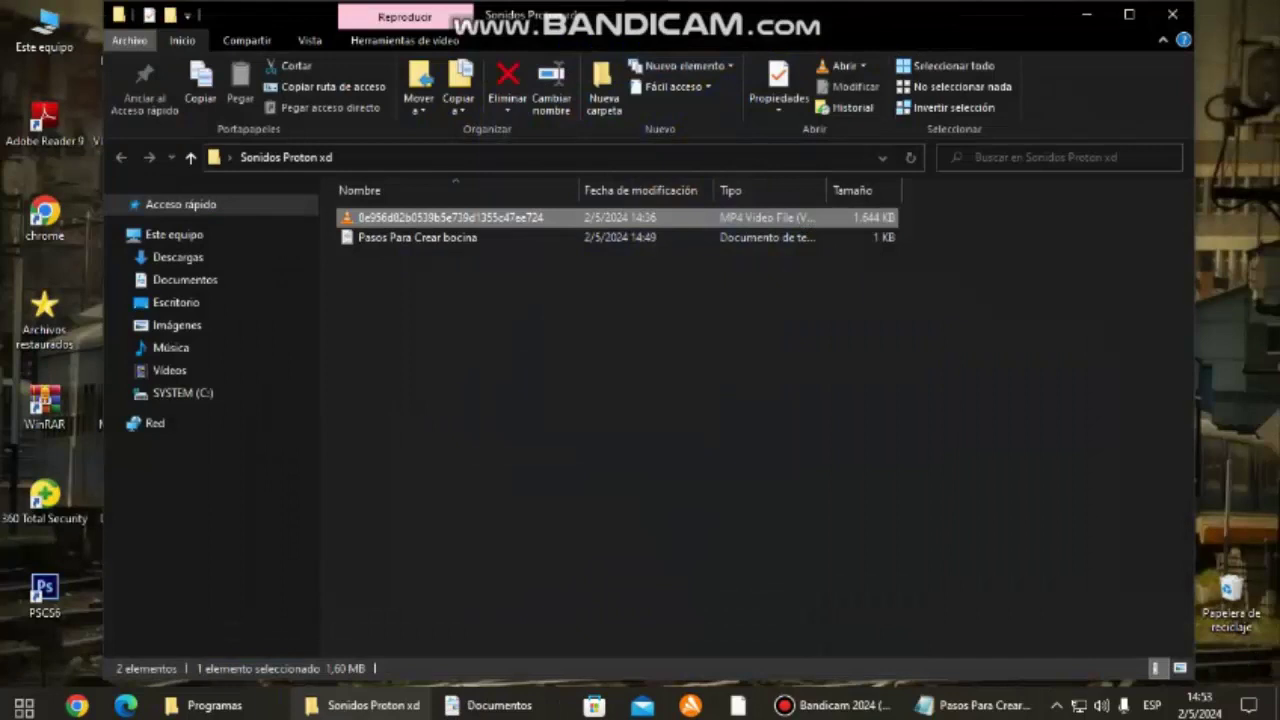
Review the Pasos Para Crear bocina note again for the sound-editing step and minimize it
mouse_move(365, 705)
click(450, 330)
mouse_move(499, 705)
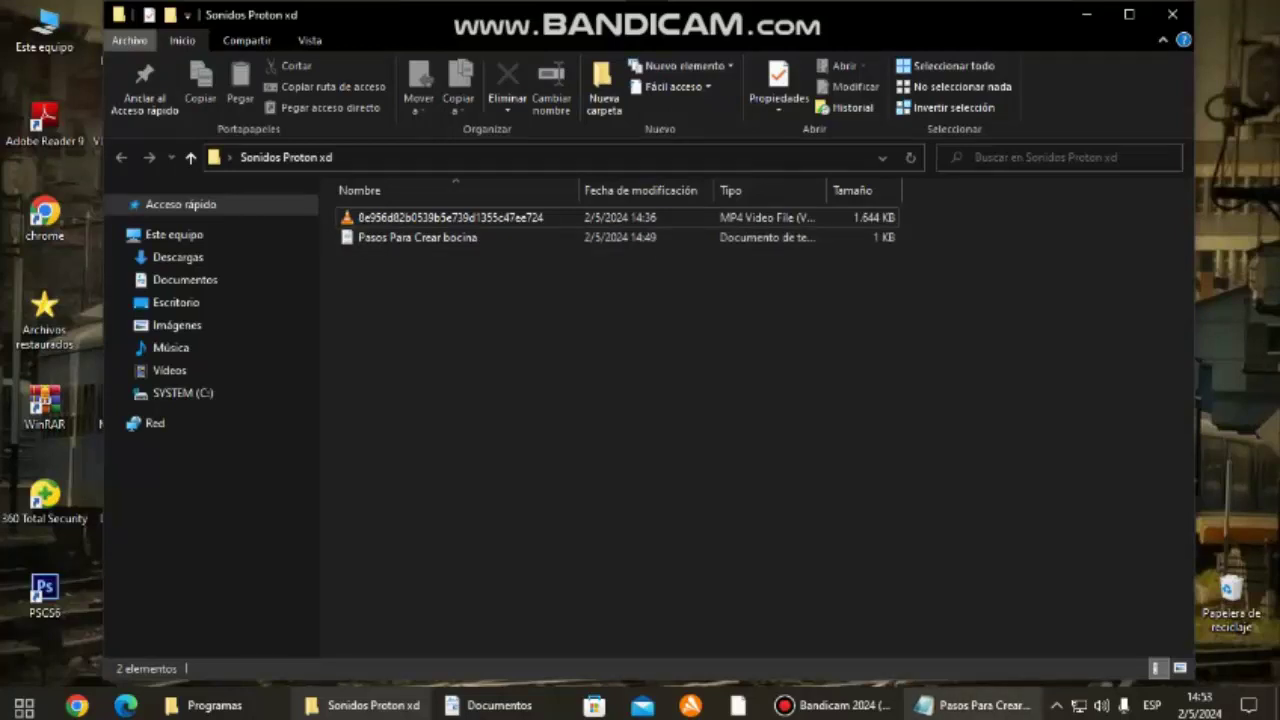
click(972, 705)
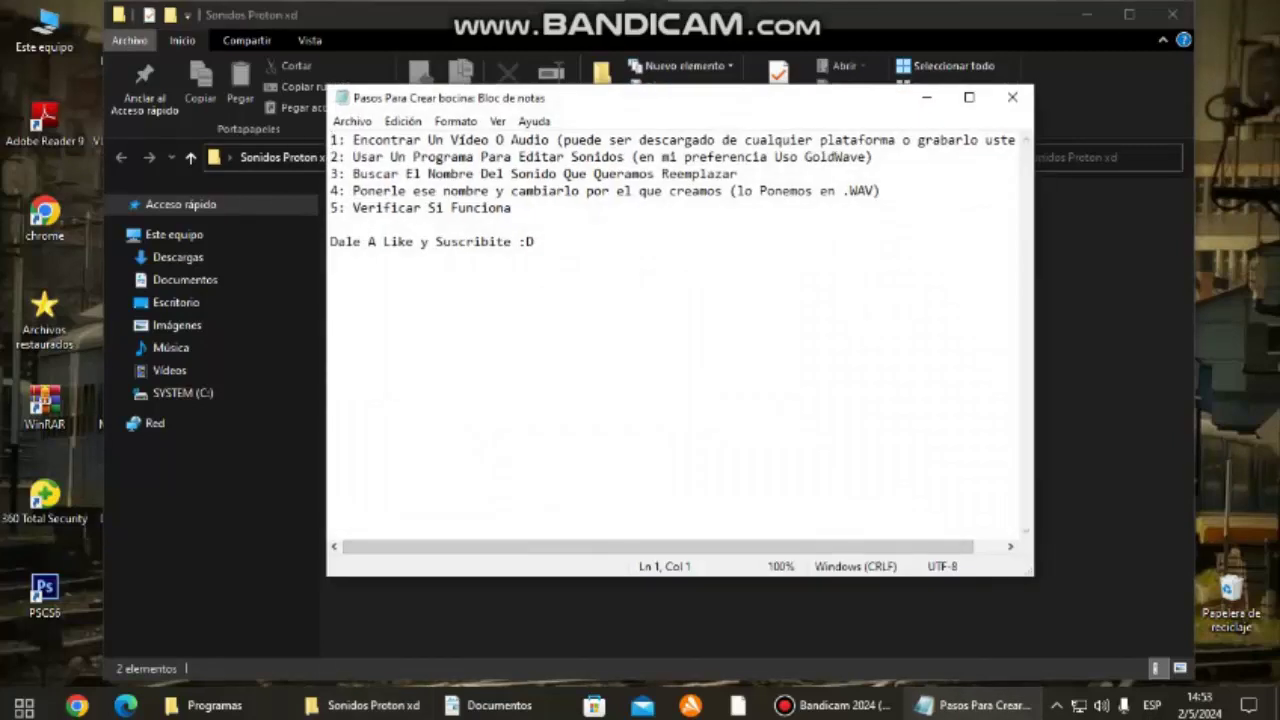
click(926, 97)
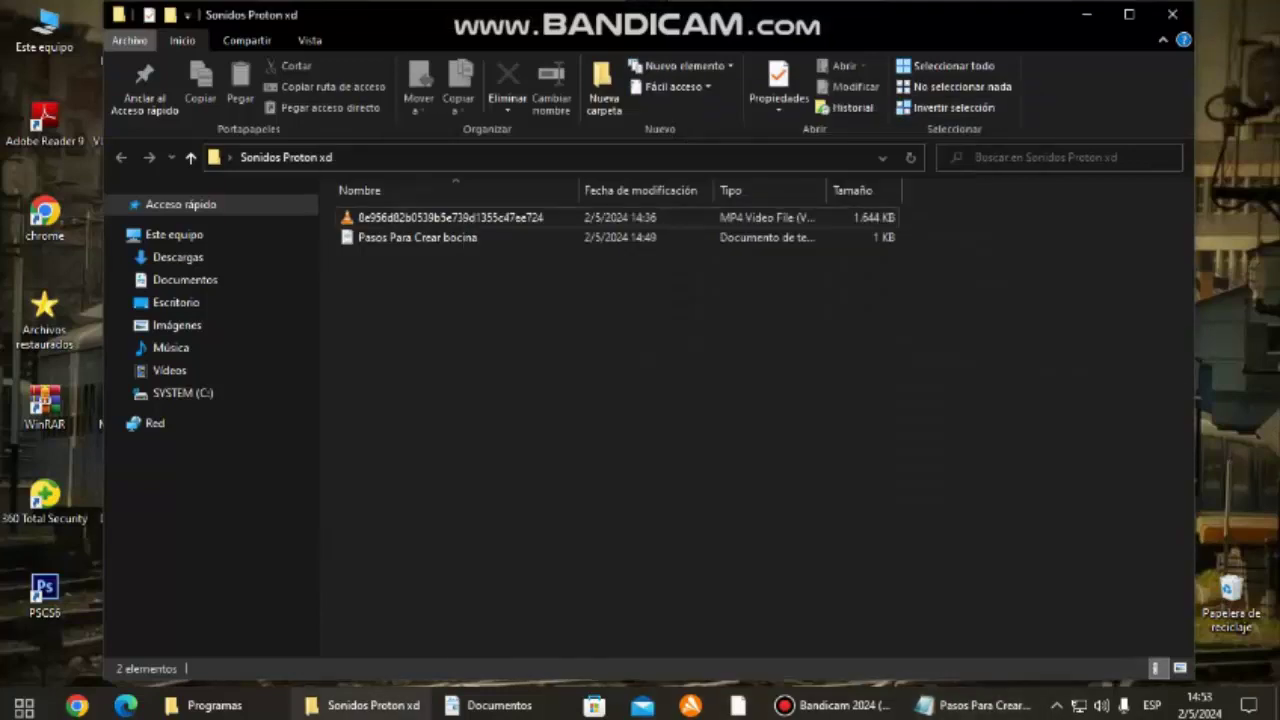
Switch to GoldWave, load the MP4 video from the Sonidos Proton xd folder into it, and minimize the folder window
key(alt+Tab)
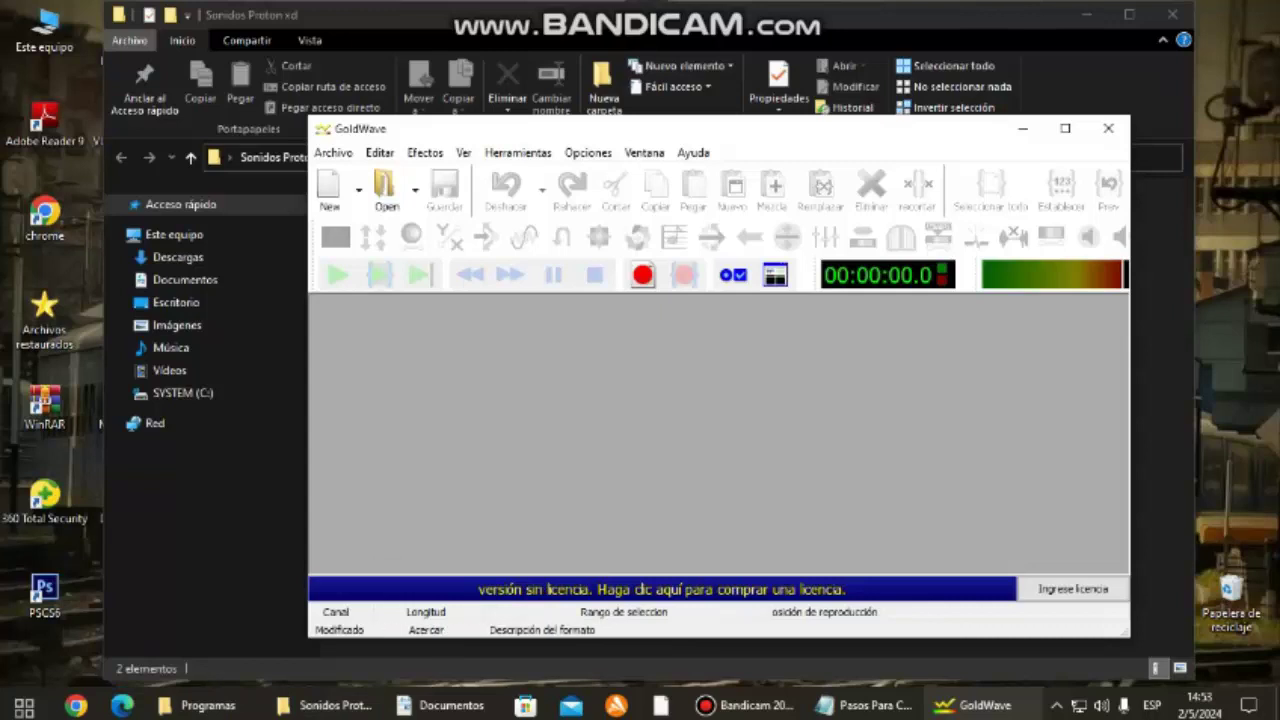
click(1086, 14)
mouse_move(330, 705)
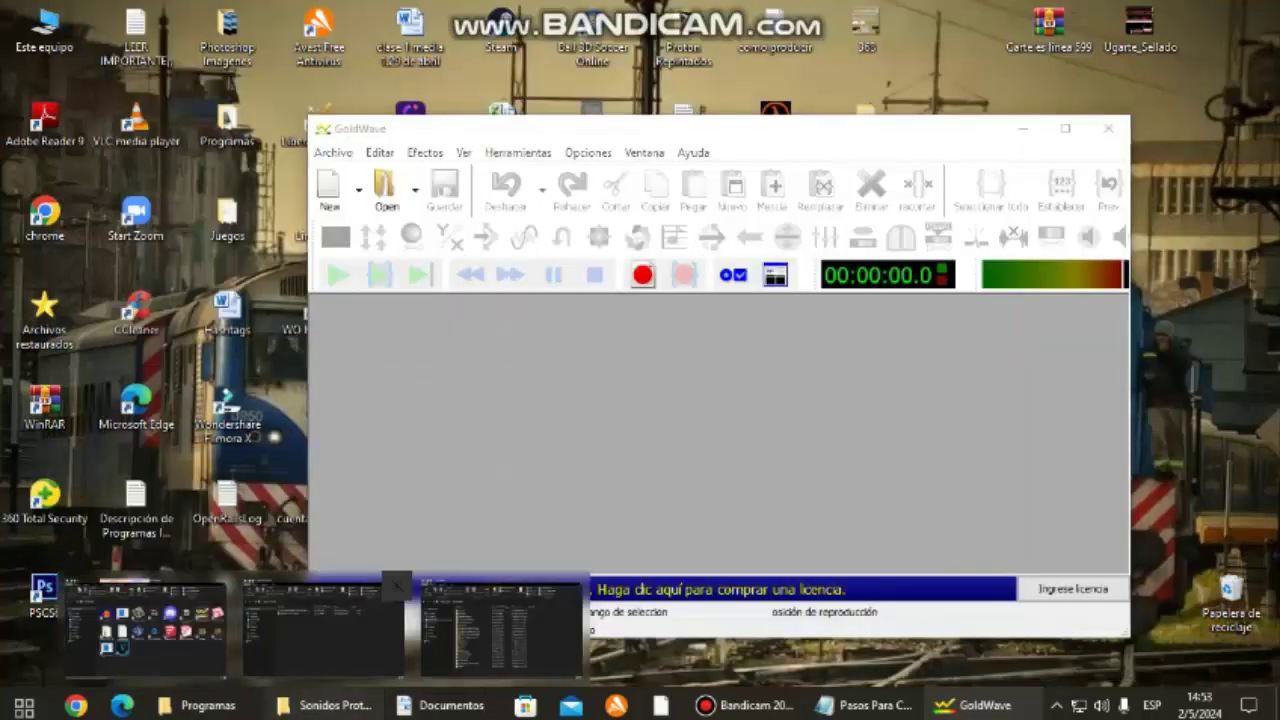
click(323, 628)
drag(640, 15, 380, 83)
drag(250, 285, 990, 350)
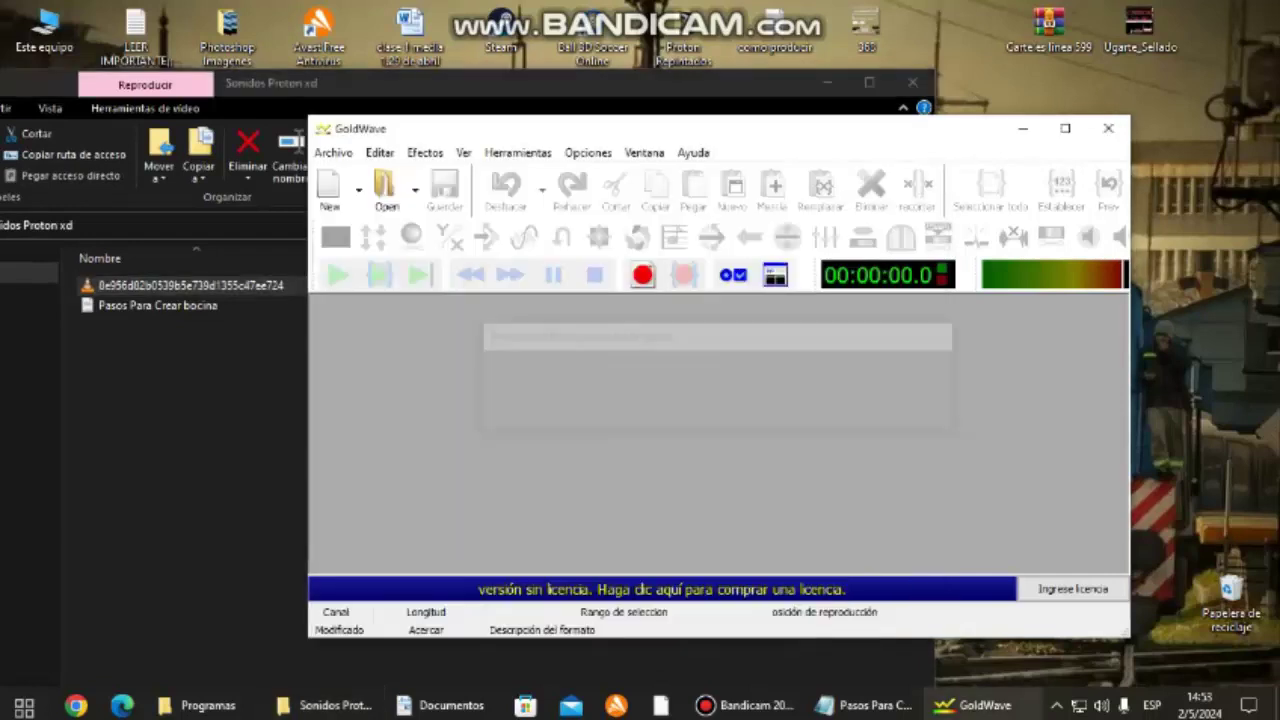
click(826, 83)
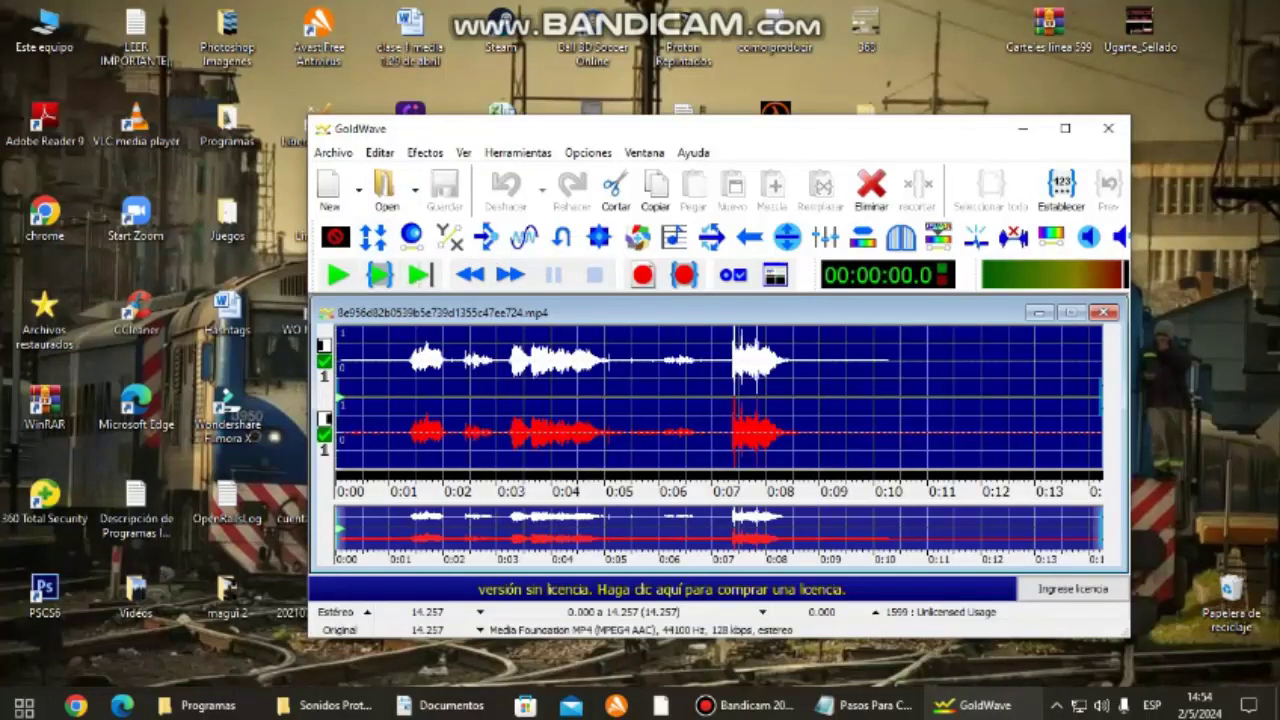
Play the audio from about 3.15 s on, stop playback, and narrow the selection to the first 3.22 seconds
click(505, 397)
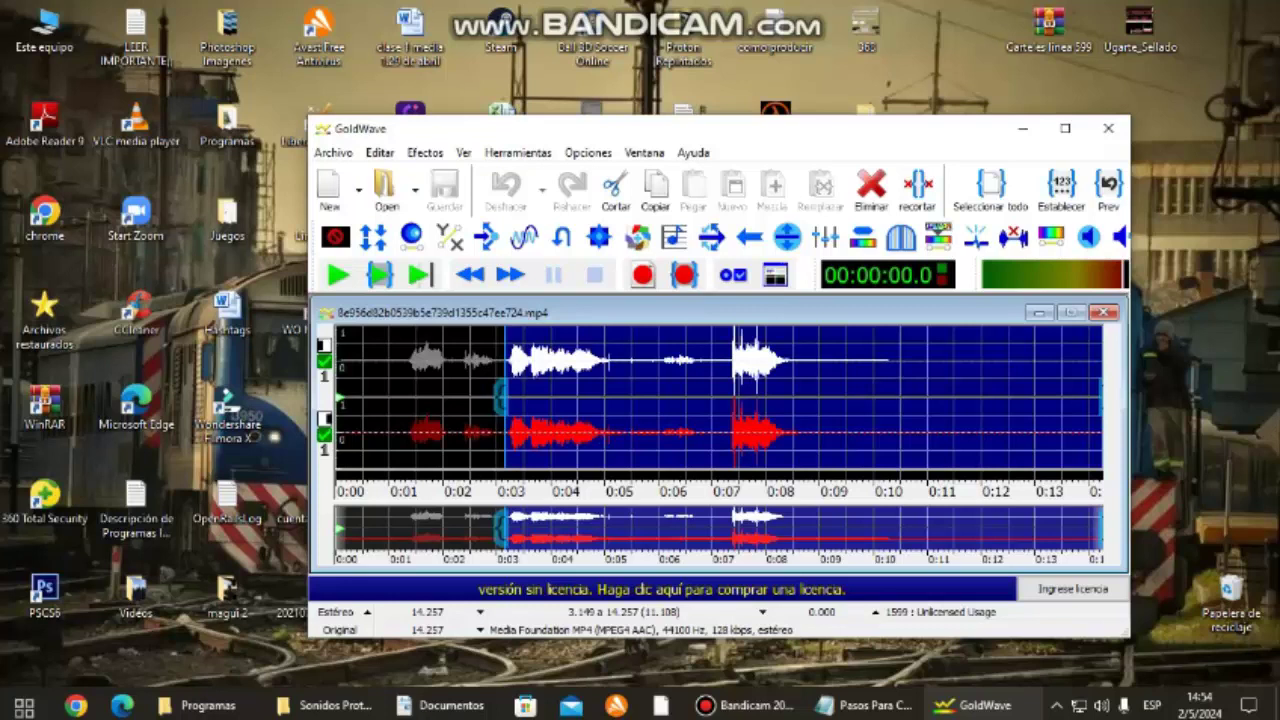
click(380, 276)
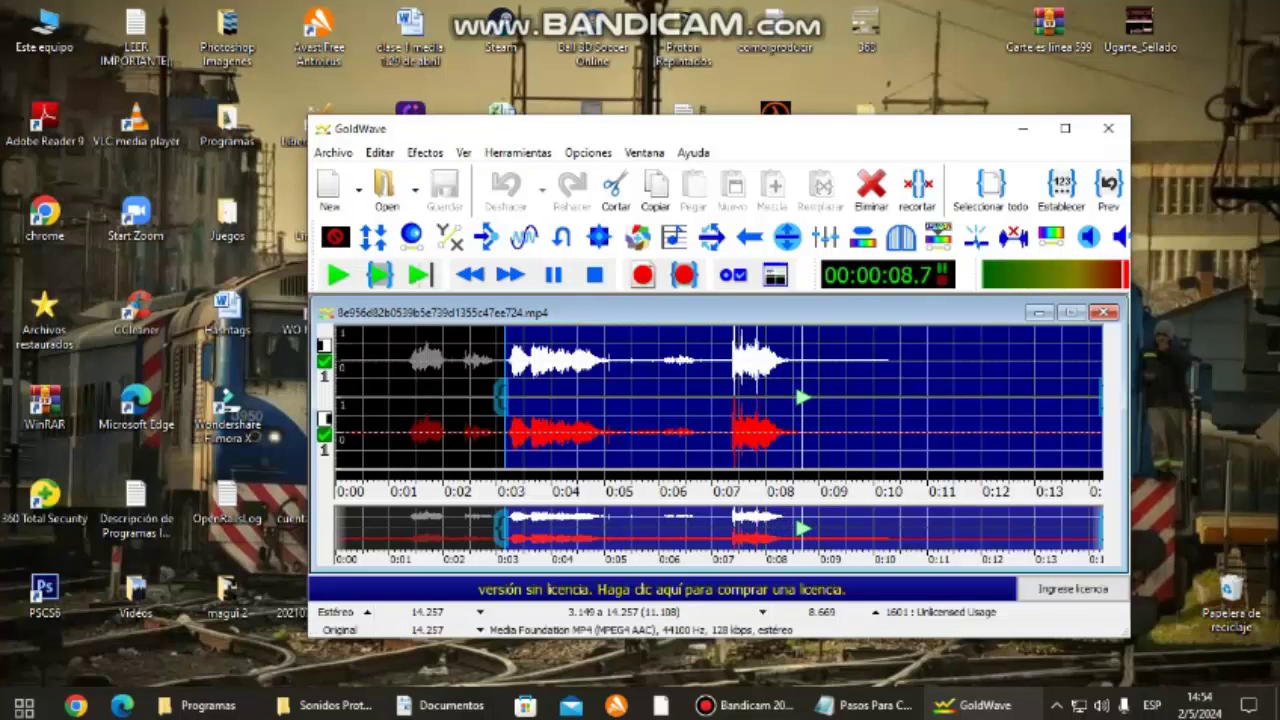
mouse_move(503, 397)
mouse_down()
mouse_move(606, 397)
mouse_move(336, 397)
mouse_up()
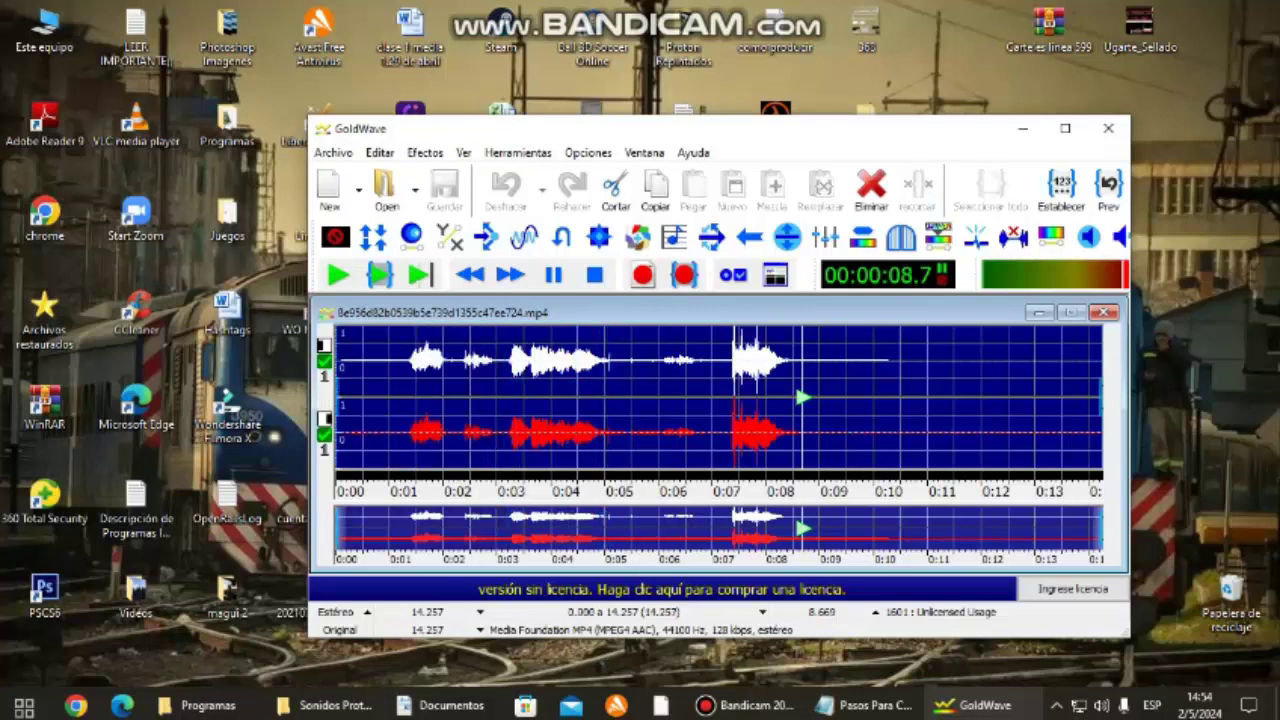
mouse_move(1100, 397)
mouse_down()
mouse_move(399, 397)
mouse_move(510, 398)
mouse_up()
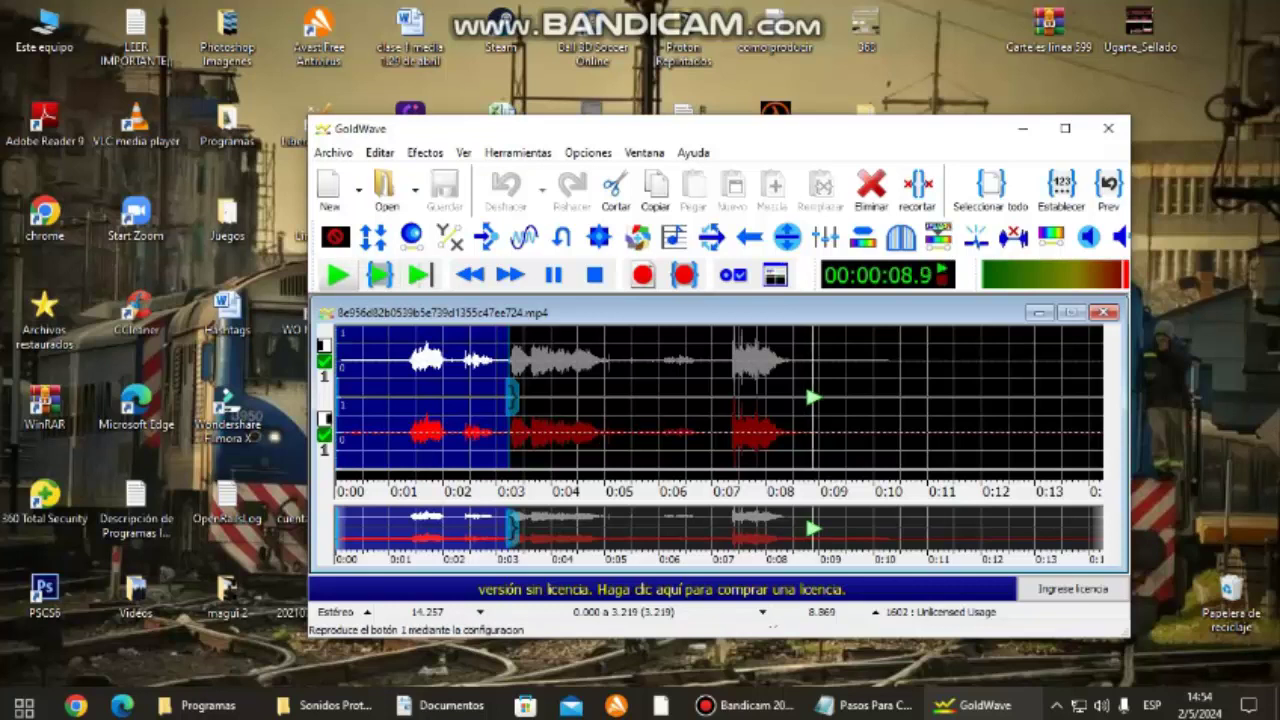
click(553, 275)
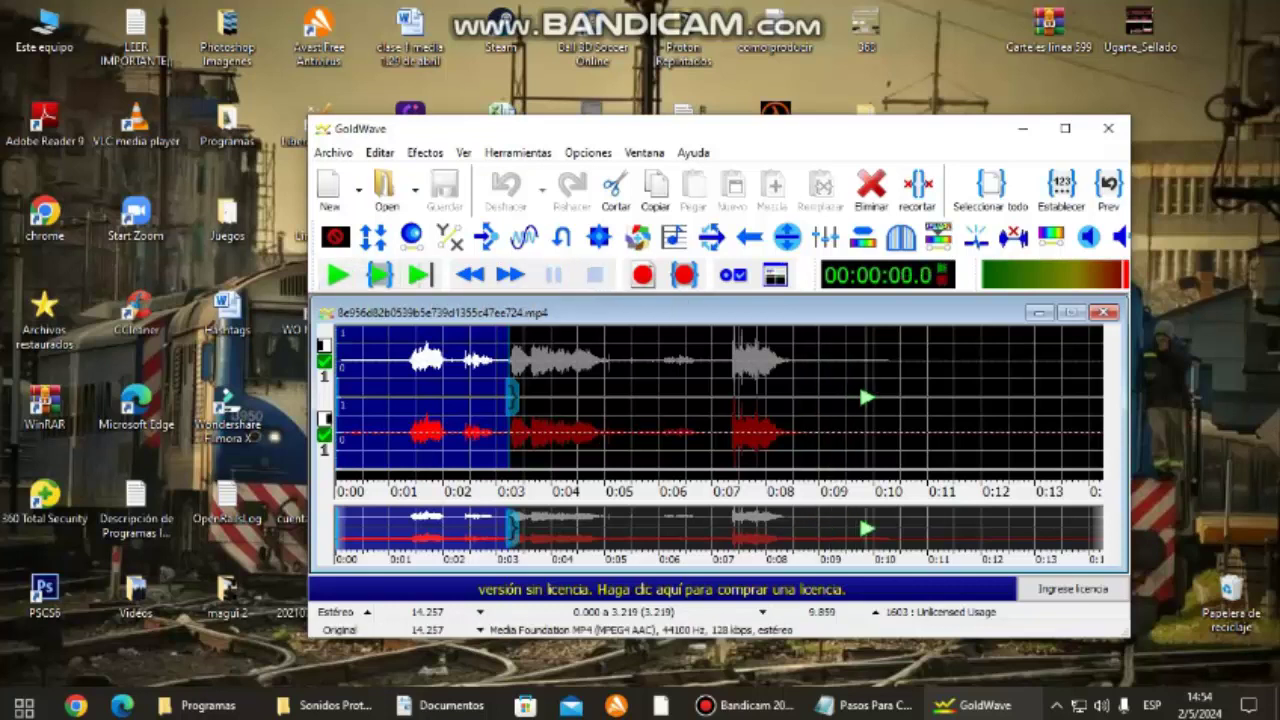
Select the horn sound from about 3.13 s to 5.42 s and play that selection
drag(511, 397, 628, 397)
drag(462, 398, 505, 398)
click(379, 274)
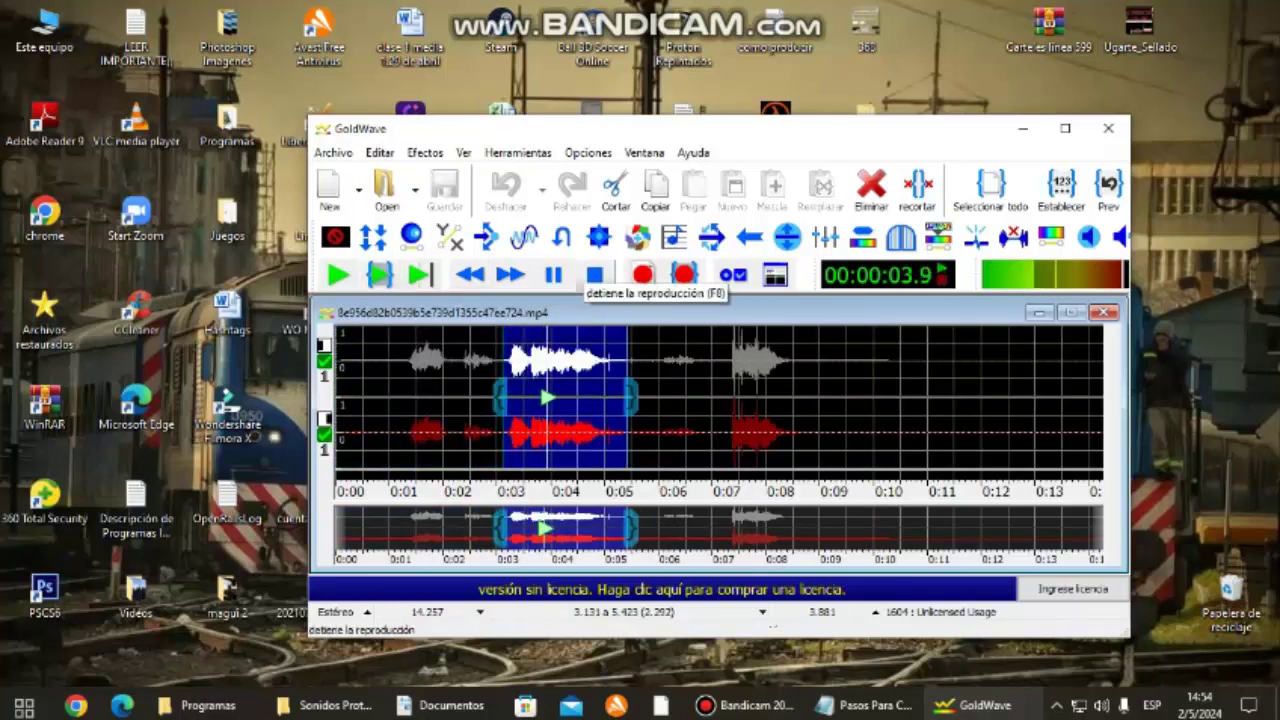
Move the selection start back to about 0.09 s, maximize GoldWave, and enlarge the waveform window to fill the workspace
drag(503, 398, 341, 398)
click(1065, 128)
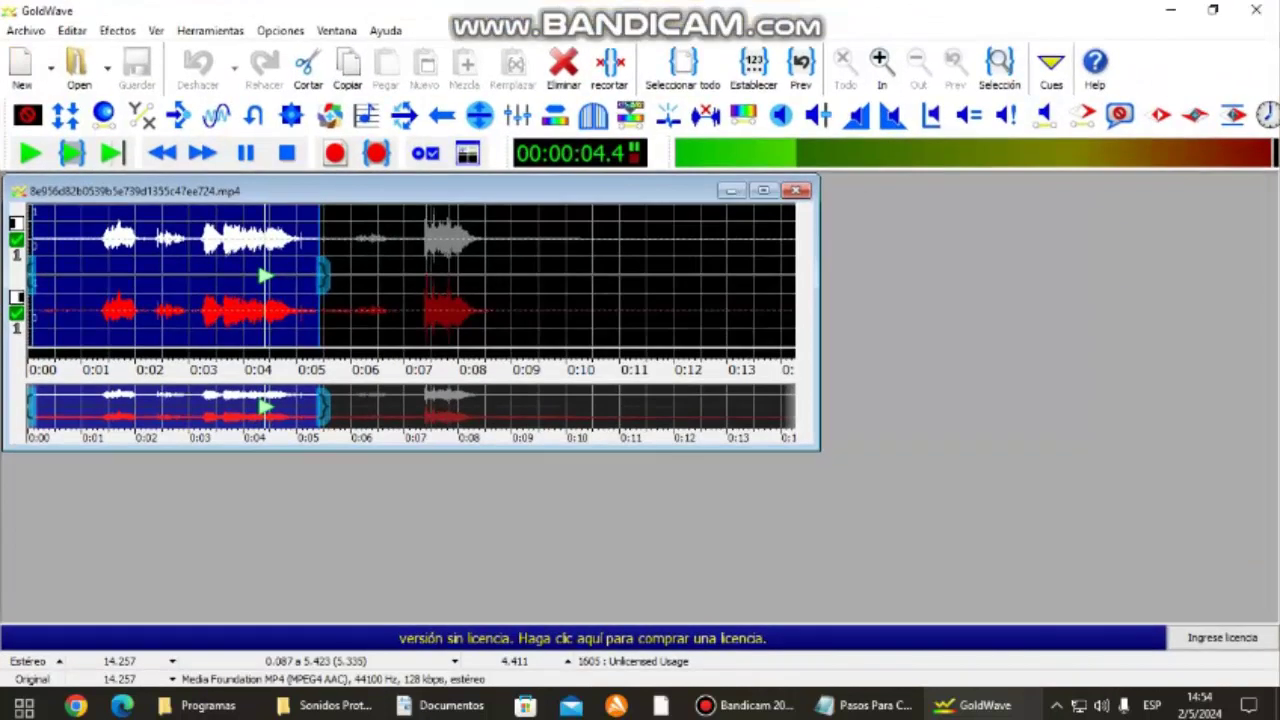
drag(818, 449, 1274, 620)
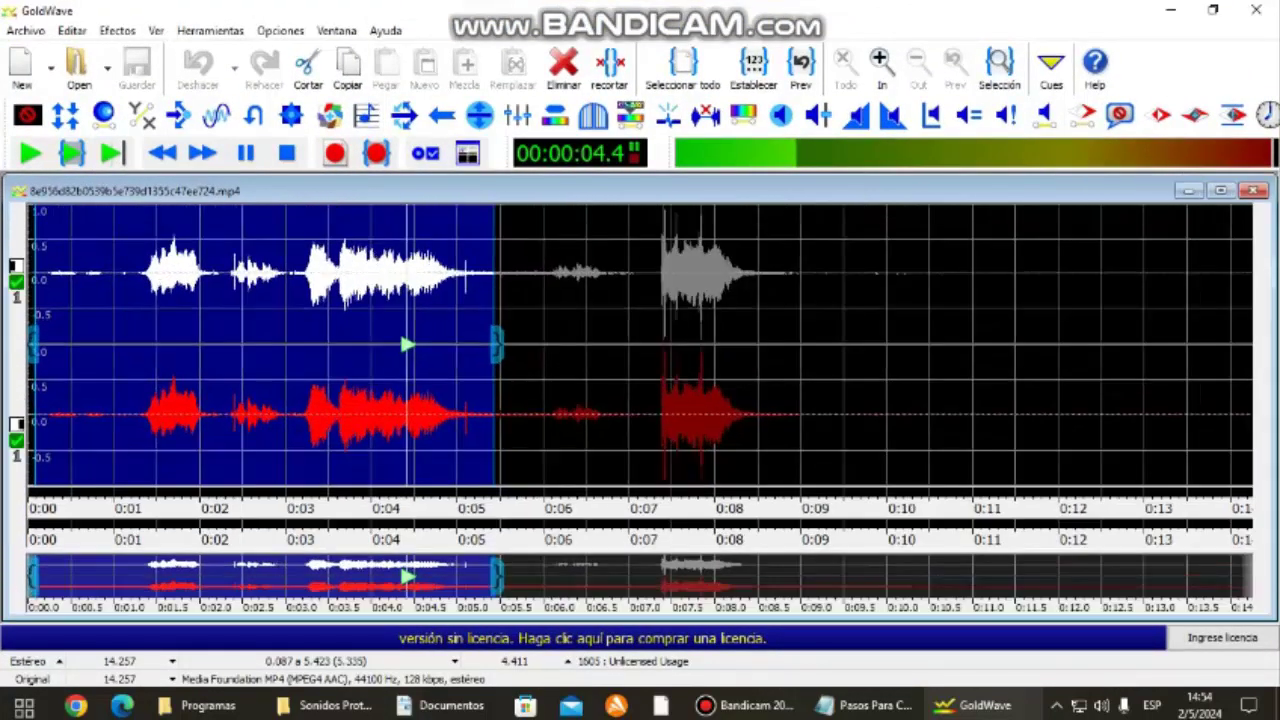
Delete the opening section of the audio before the horn, from about 0.09 s to 3.20 s
drag(497, 360, 304, 362)
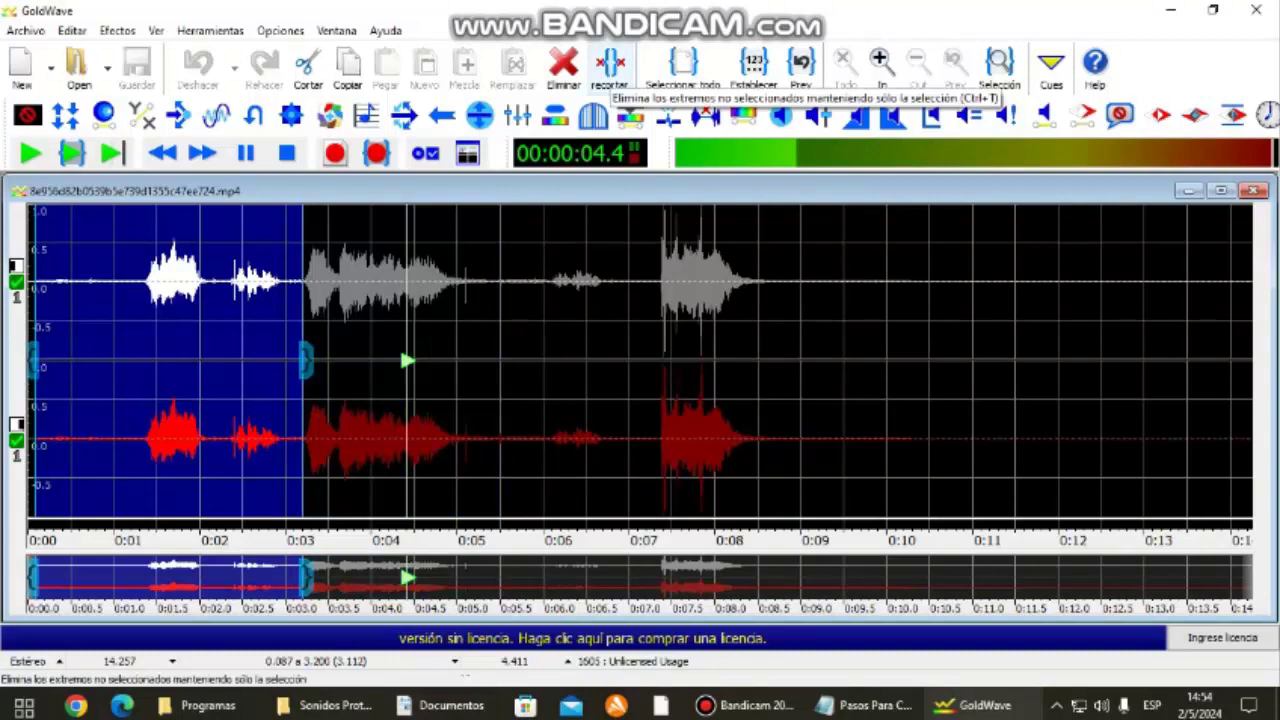
click(609, 64)
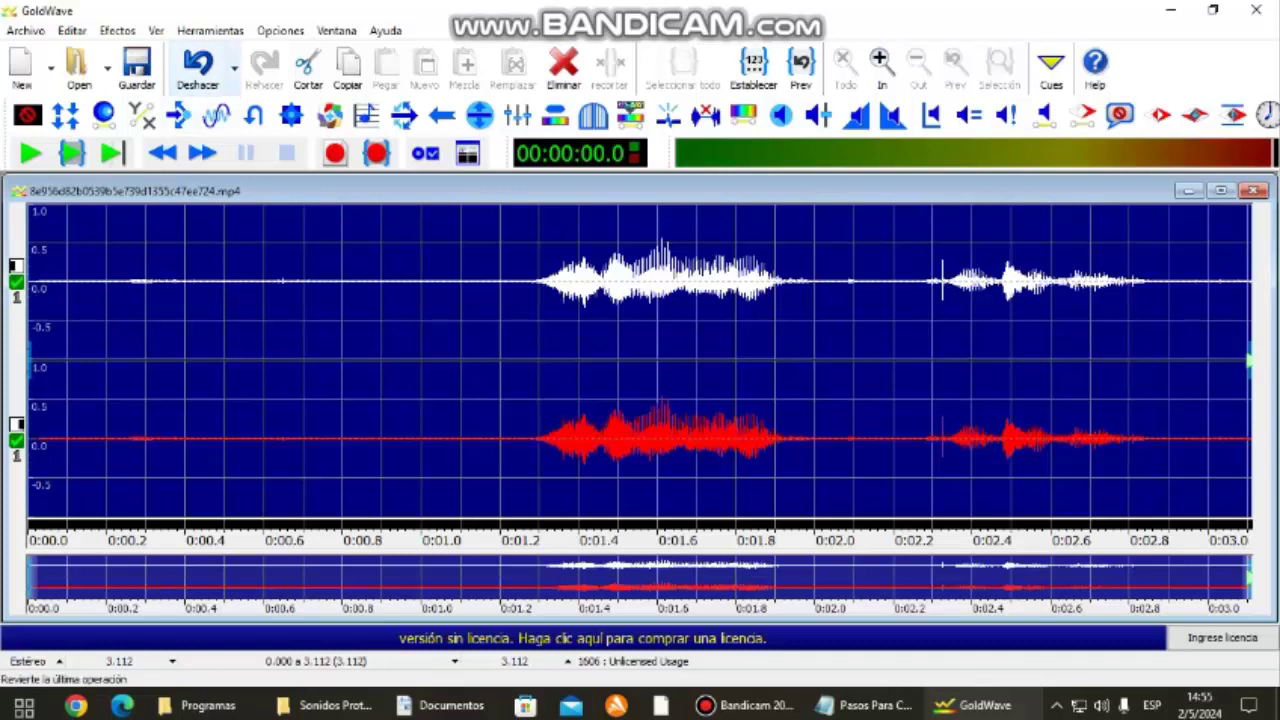
click(197, 65)
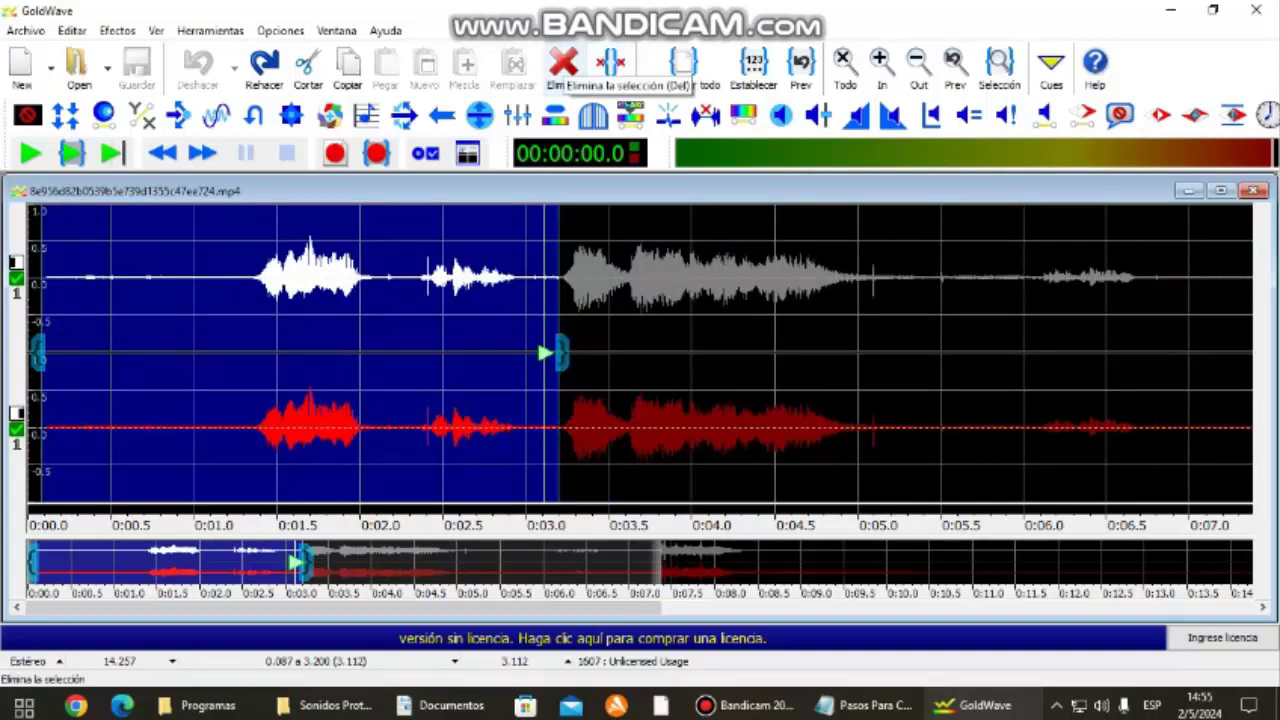
click(562, 68)
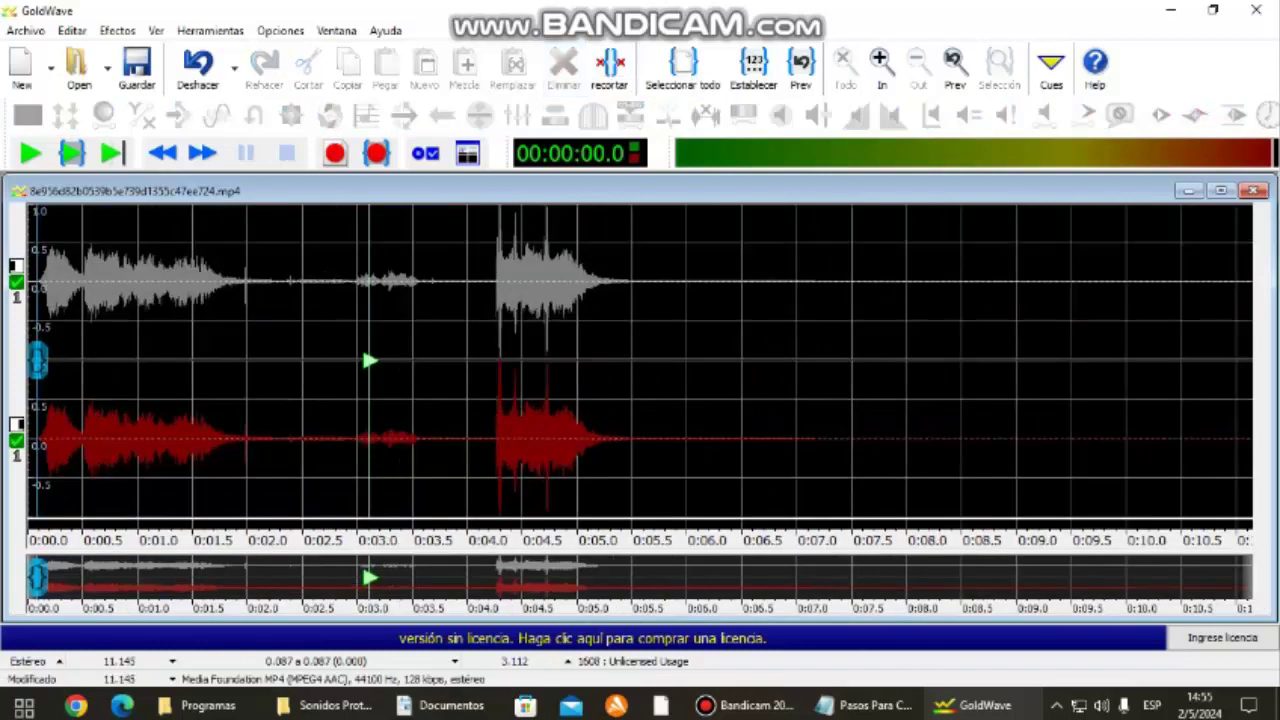
Select the first 2.51 seconds of the remaining audio, play the selection, and pause playback
drag(37, 360, 305, 360)
click(72, 153)
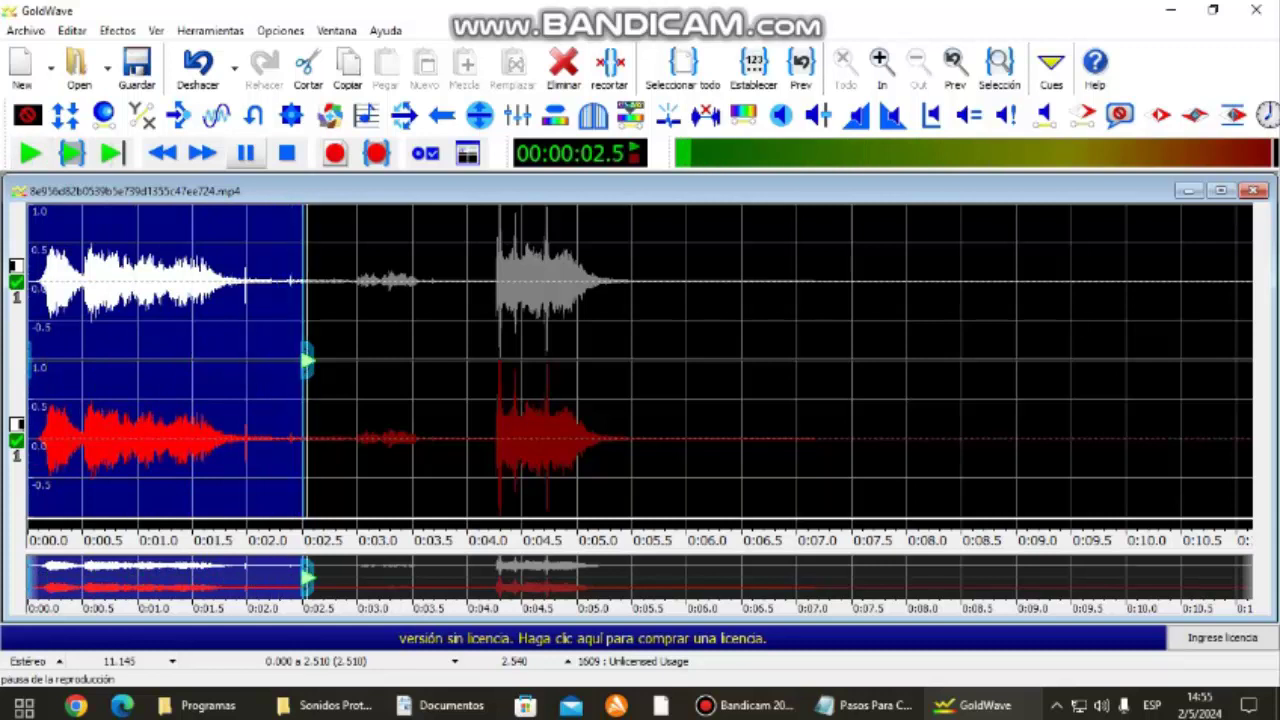
click(245, 153)
Try trimming the audio to the part from 2.51 s to the end, and undo the trim
drag(306, 360, 496, 360)
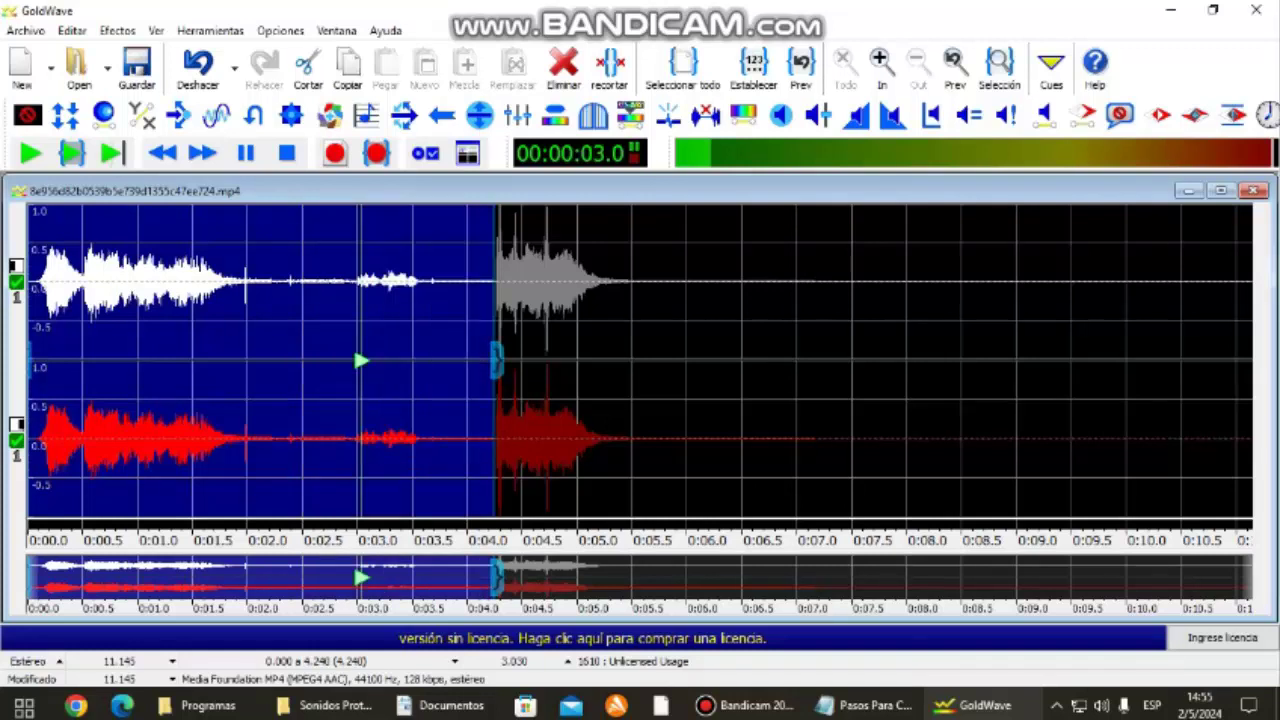
mouse_move(30, 360)
mouse_down()
mouse_move(311, 360)
mouse_move(298, 360)
mouse_up()
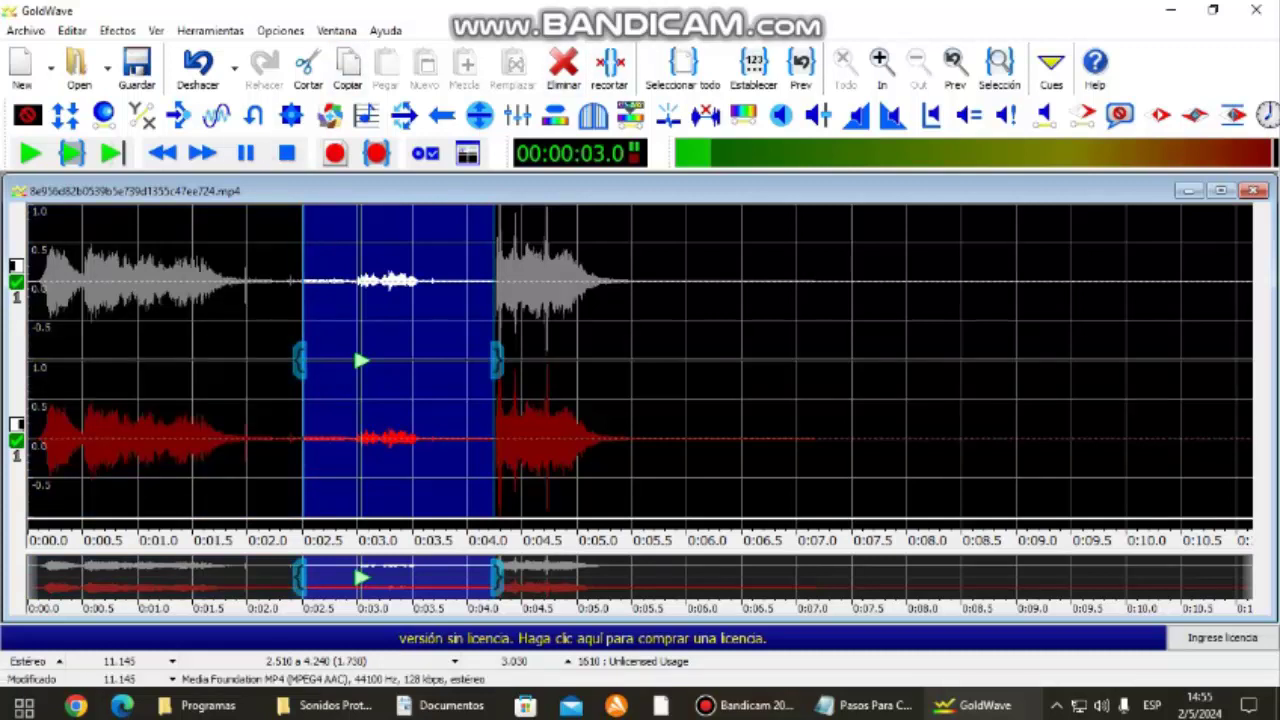
drag(497, 360, 1250, 360)
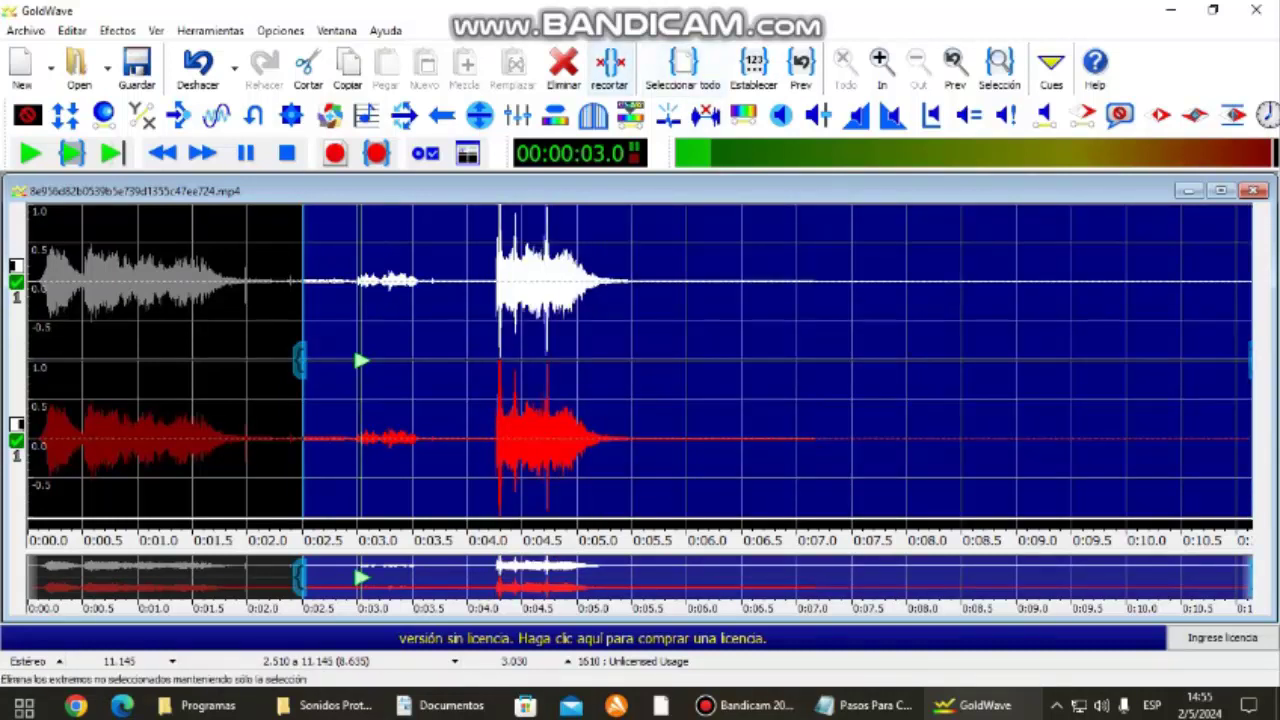
click(609, 62)
click(198, 62)
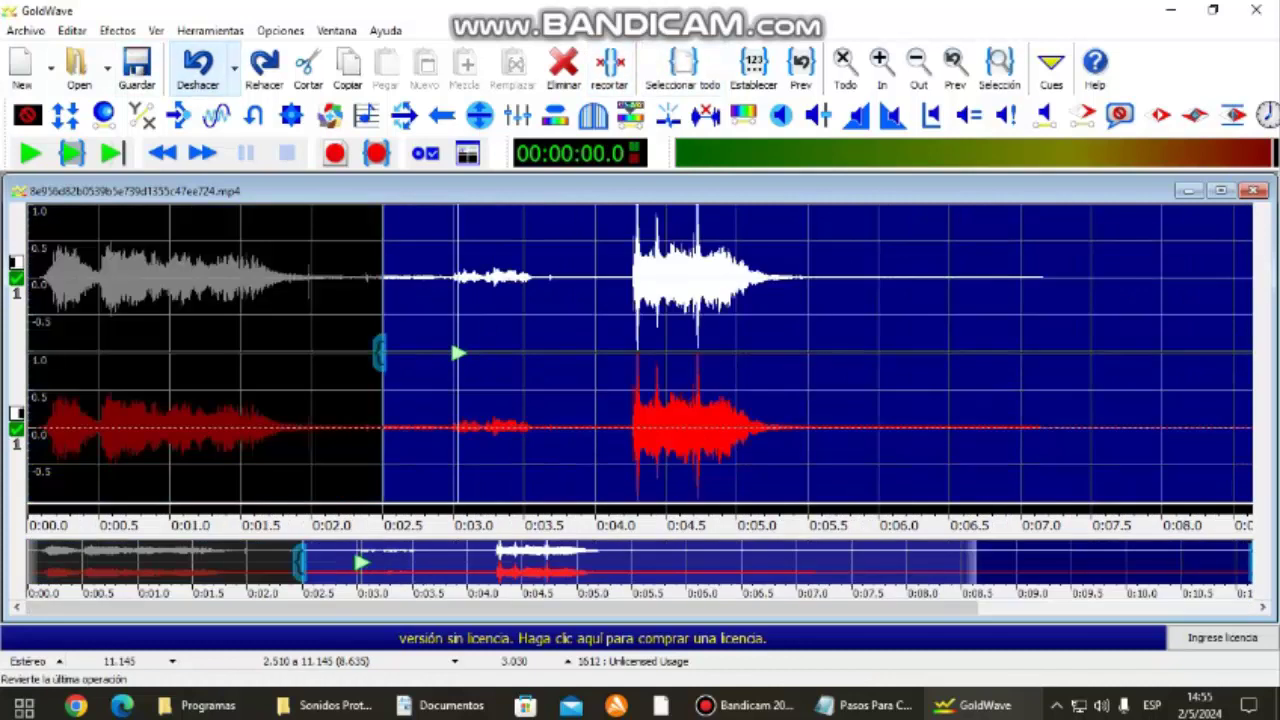
Delete the quiet section between the two loud horn sounds, starting at about 2.88 s
mouse_move(378, 352)
mouse_down()
mouse_move(1248, 352)
mouse_move(366, 352)
mouse_move(567, 352)
mouse_up()
scroll(567, 352, down, 1)
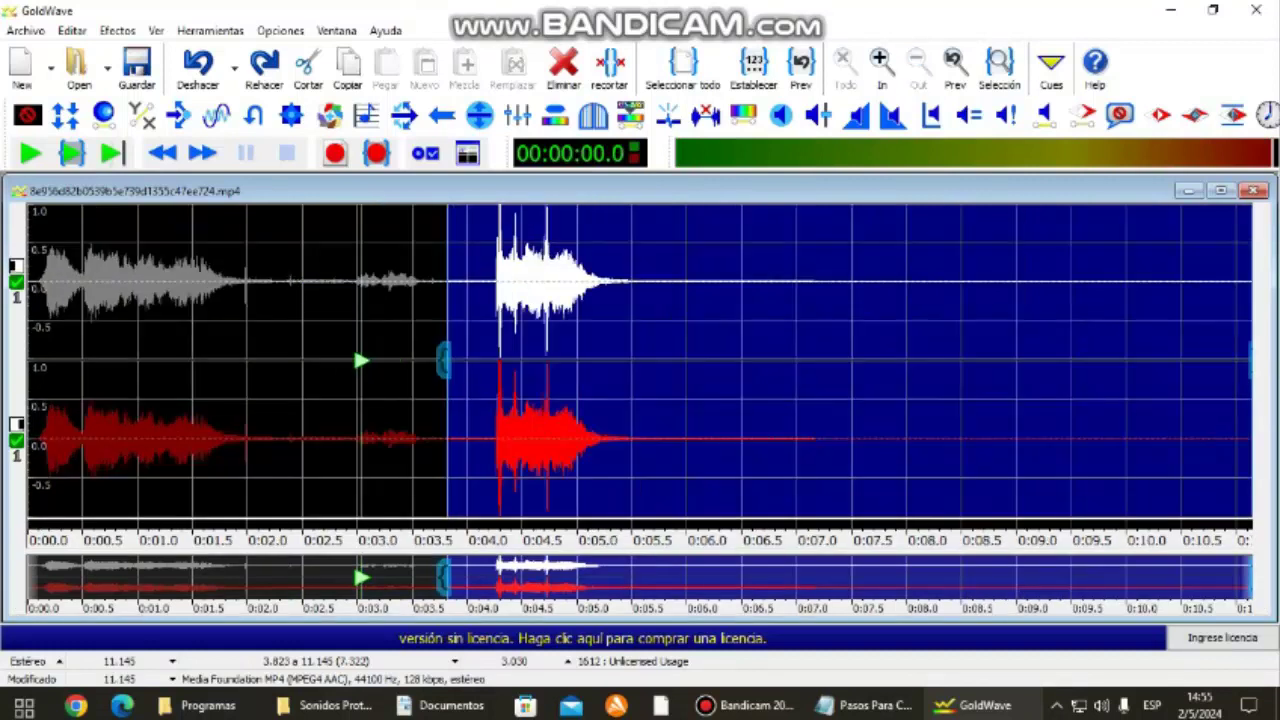
drag(1250, 360, 611, 360)
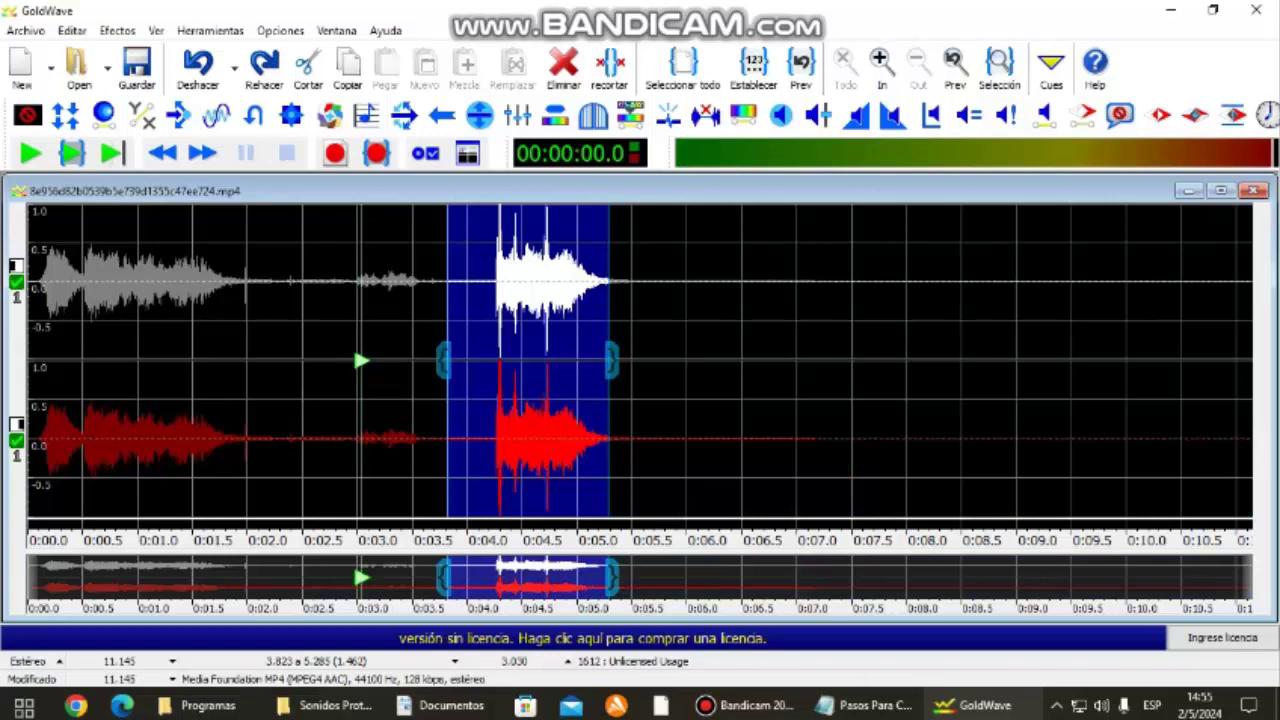
mouse_move(444, 360)
mouse_down()
mouse_move(457, 360)
mouse_move(340, 360)
mouse_up()
drag(611, 360, 480, 360)
click(563, 62)
Extend the selection over the whole edited audio and play it back from the beginning
drag(382, 360, 28, 360)
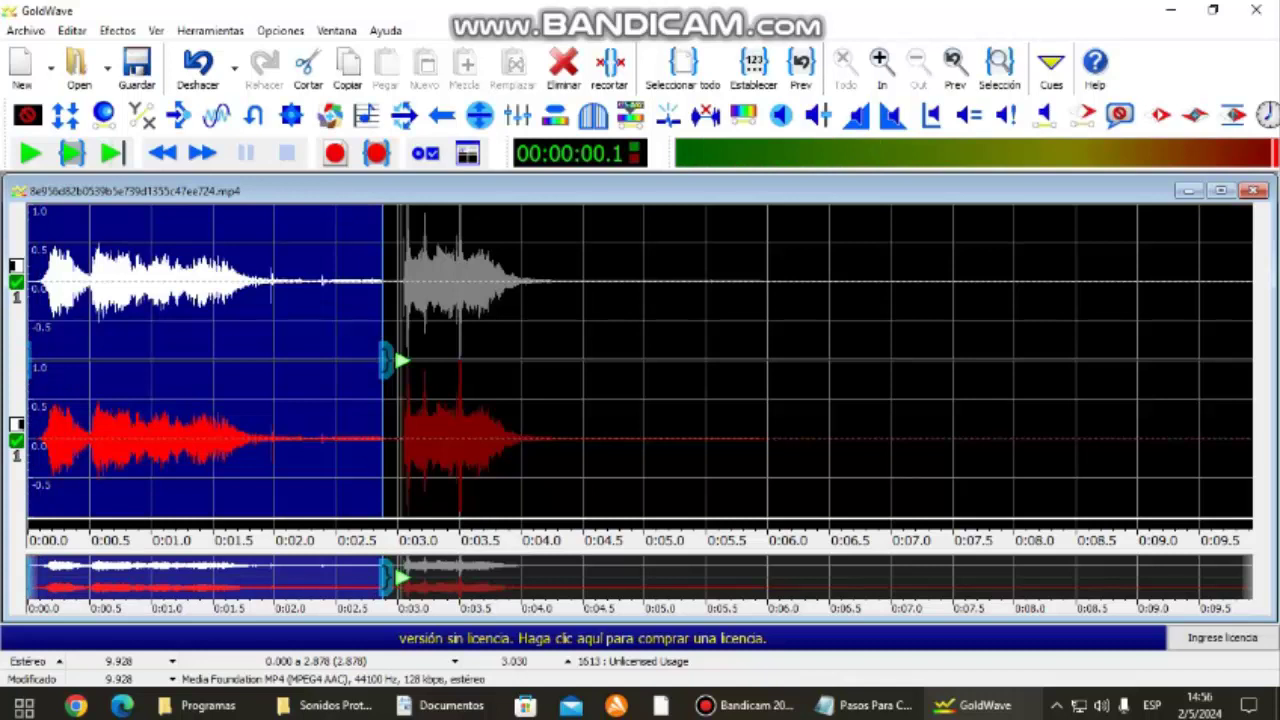
drag(388, 360, 1250, 360)
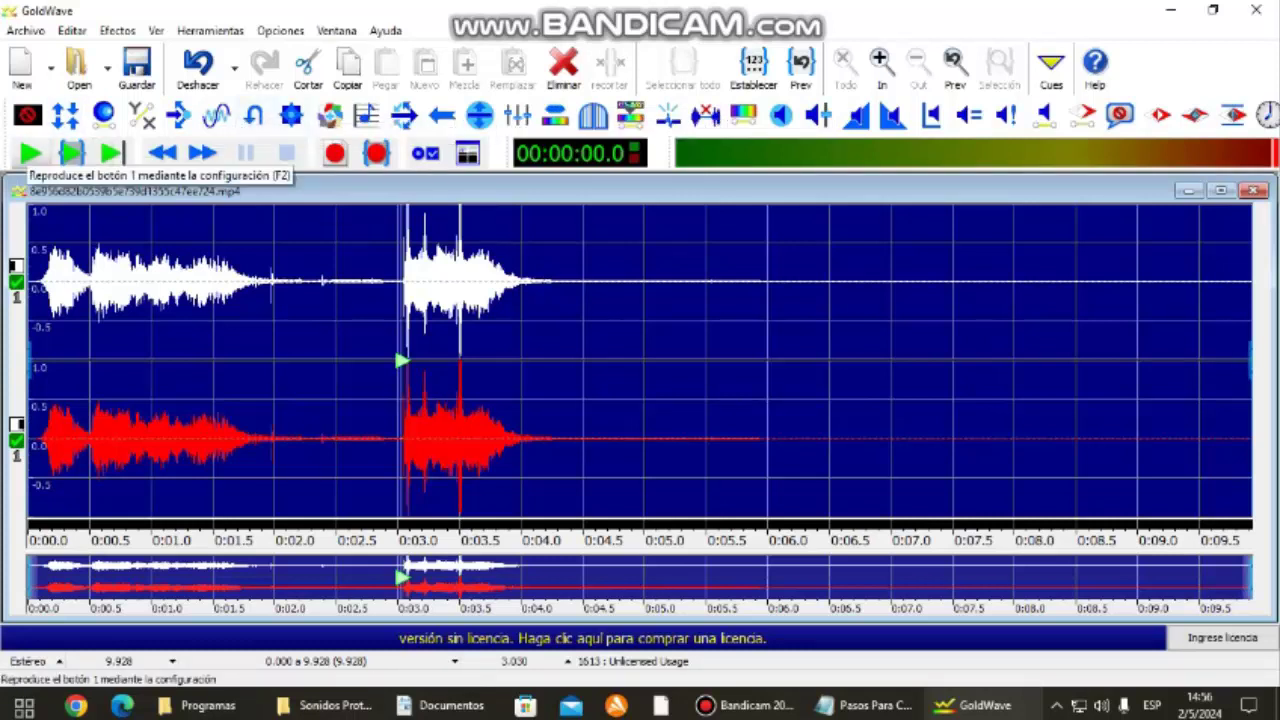
click(30, 152)
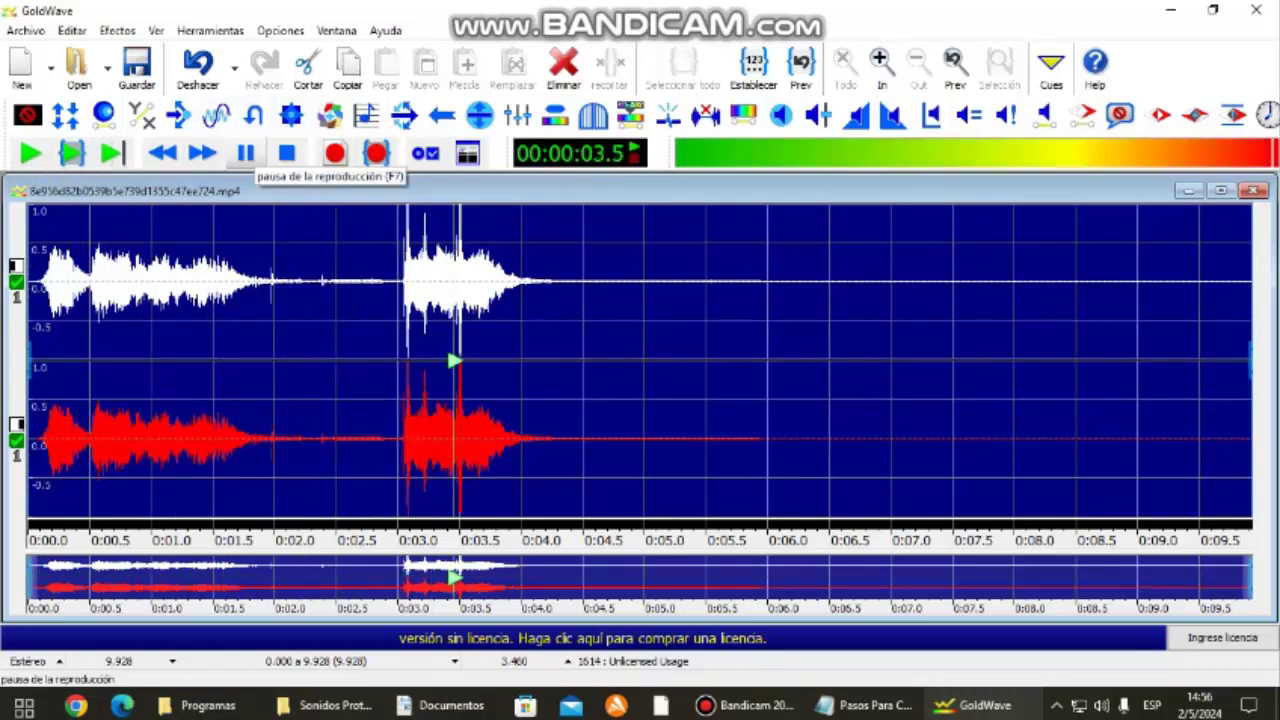
Delete the quiet section from 2.389 s to 3.030 s between the two horn sounds, and replay the whole audio
click(245, 152)
click(322, 360)
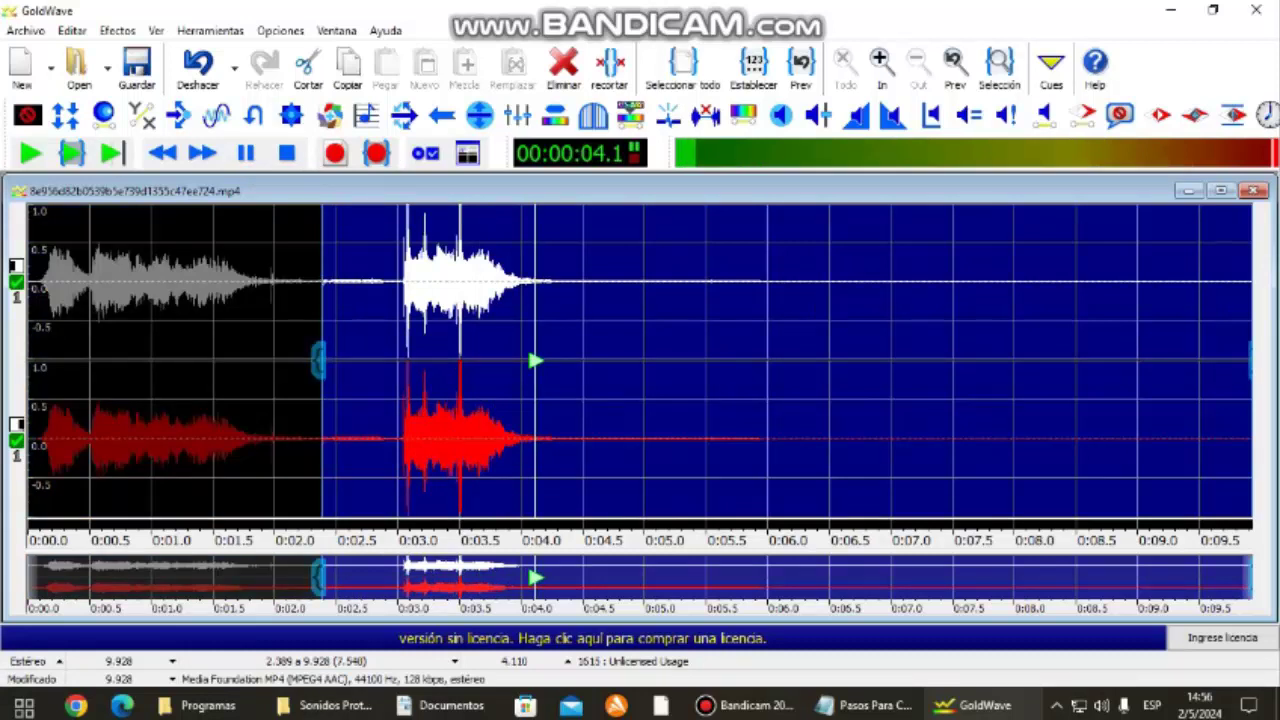
right_click(410, 360)
drag(410, 360, 401, 360)
click(564, 68)
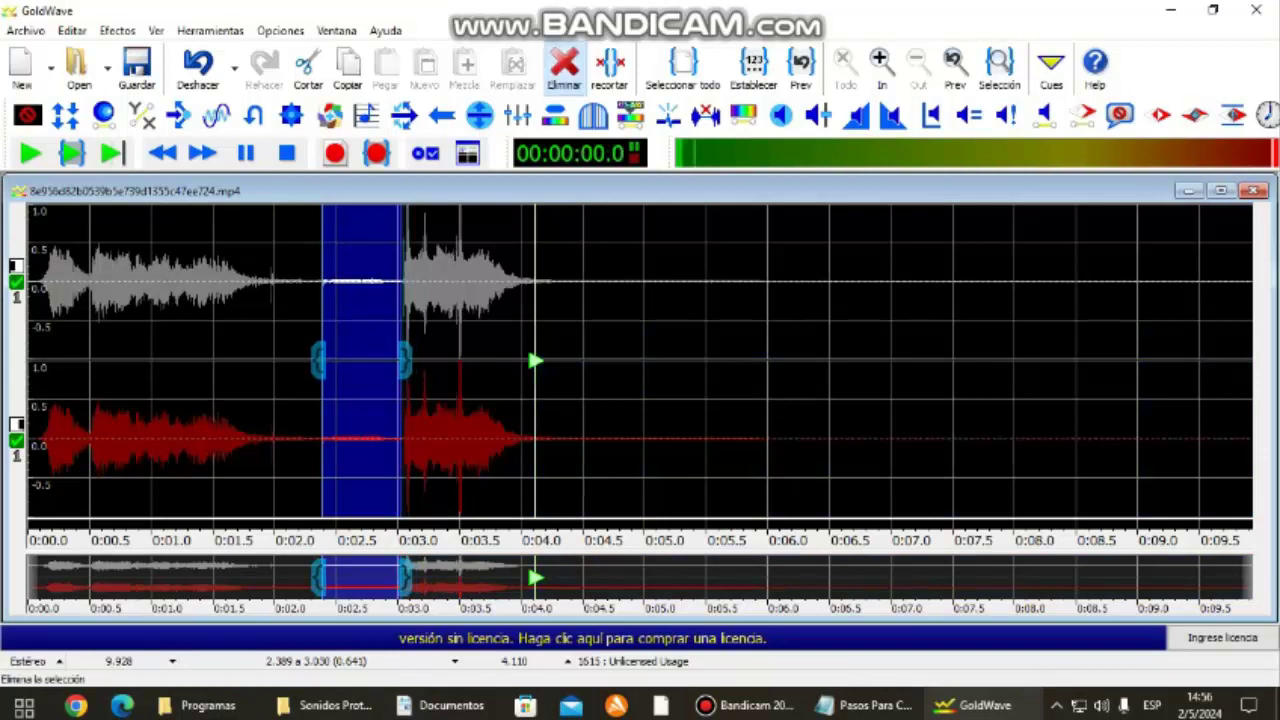
click(564, 62)
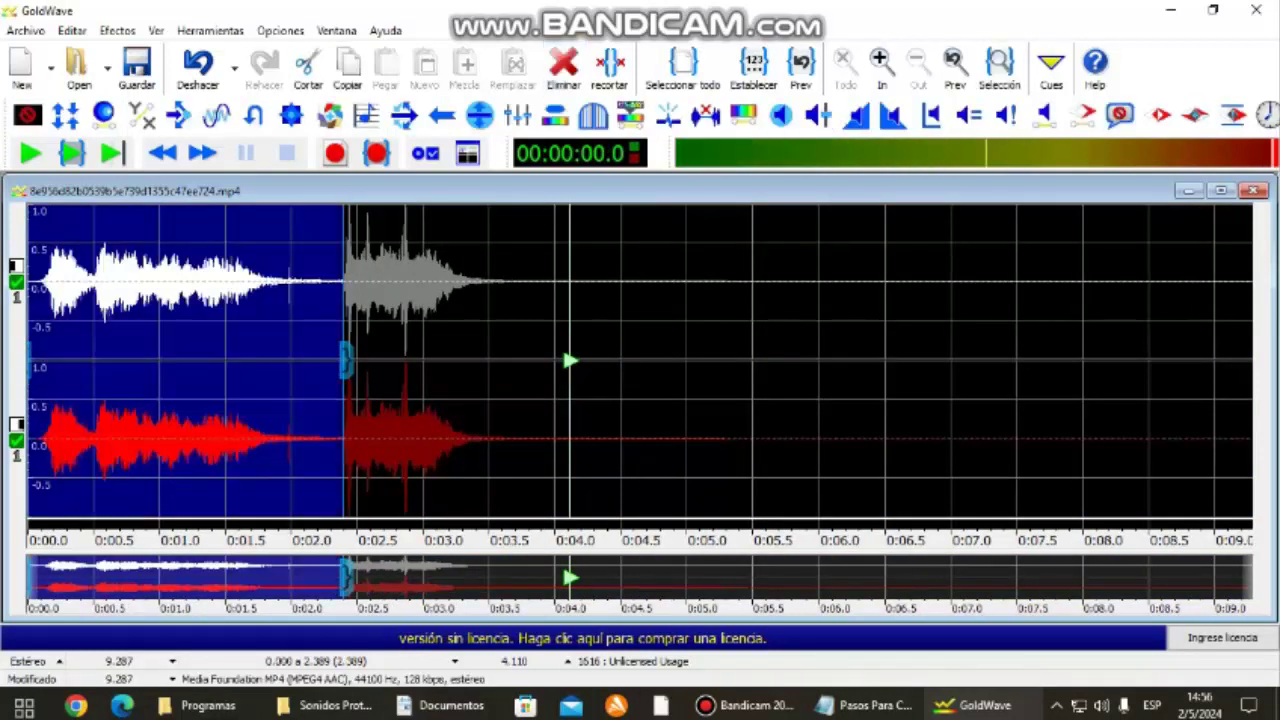
drag(345, 360, 1251, 360)
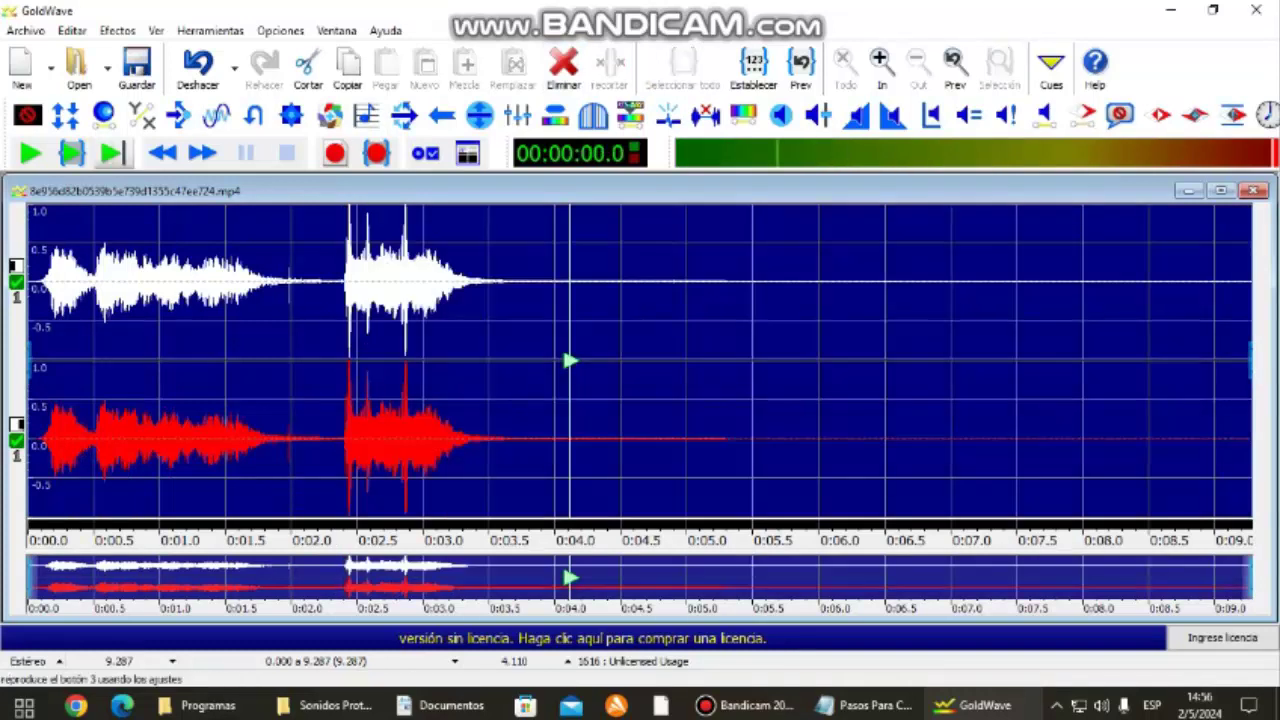
click(30, 152)
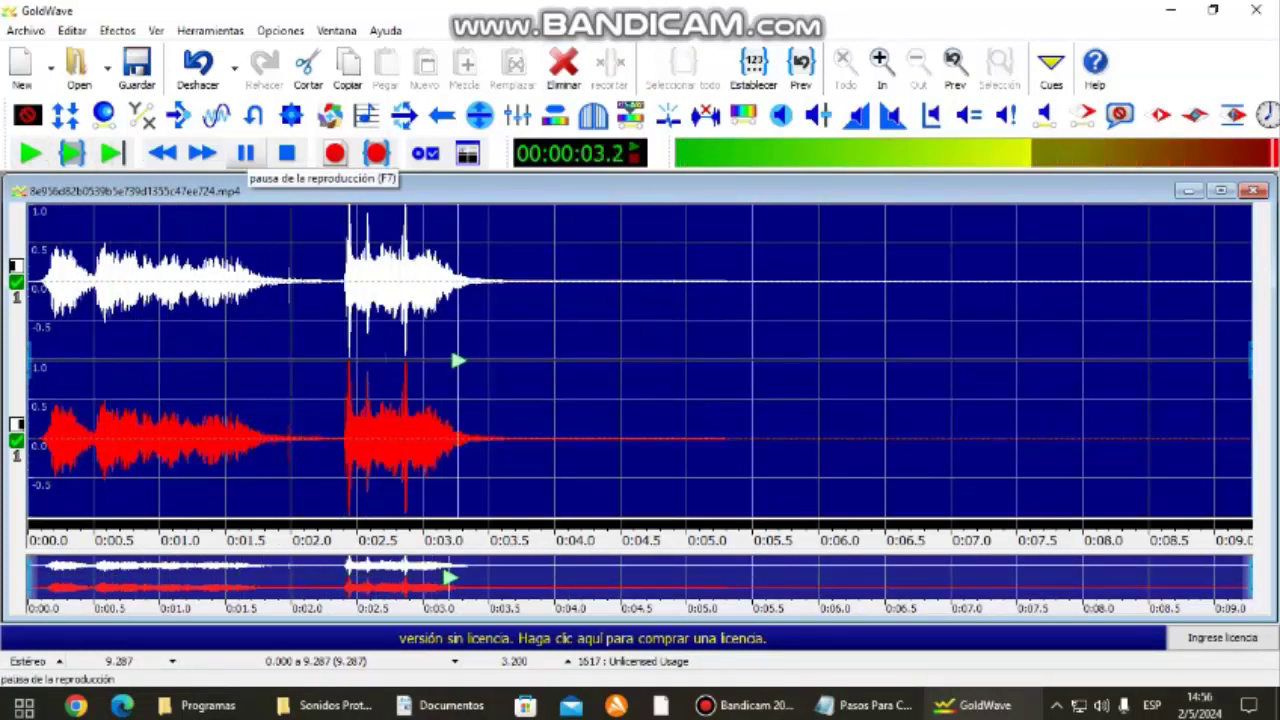
Delete the silent tail from about 3.855 s to the end, and play the entire remaining audio
click(468, 360)
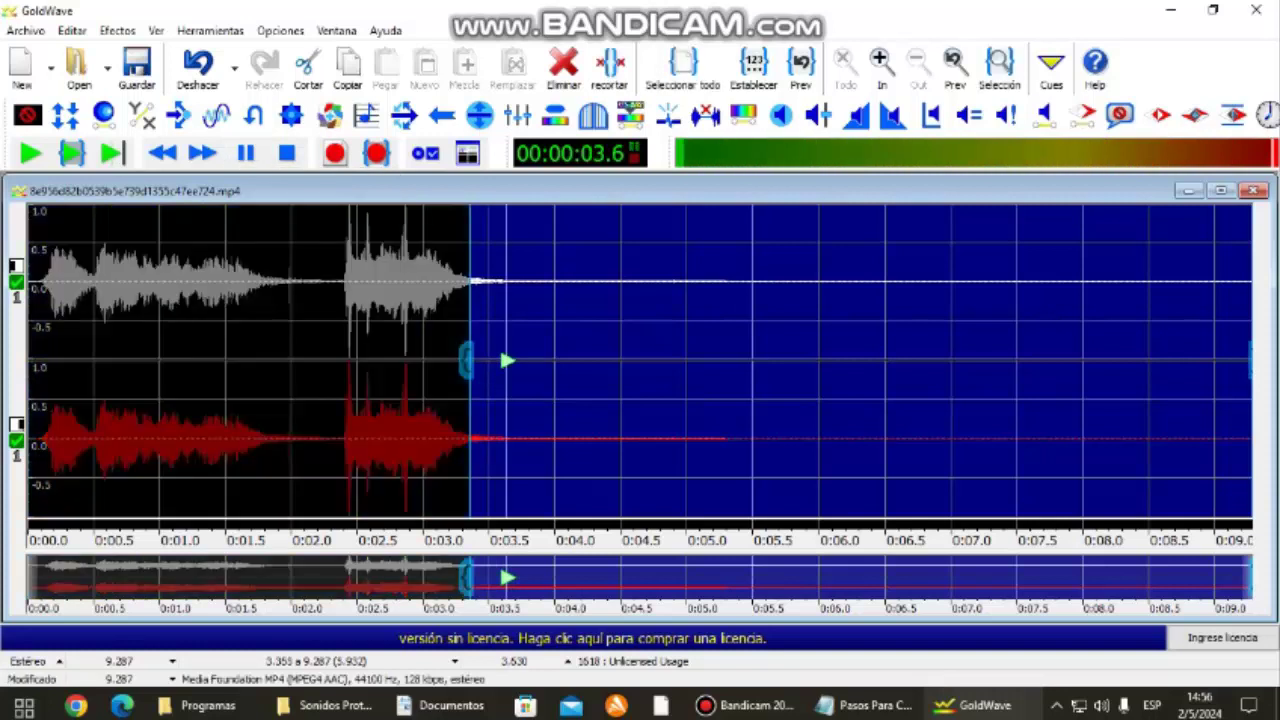
drag(468, 360, 535, 360)
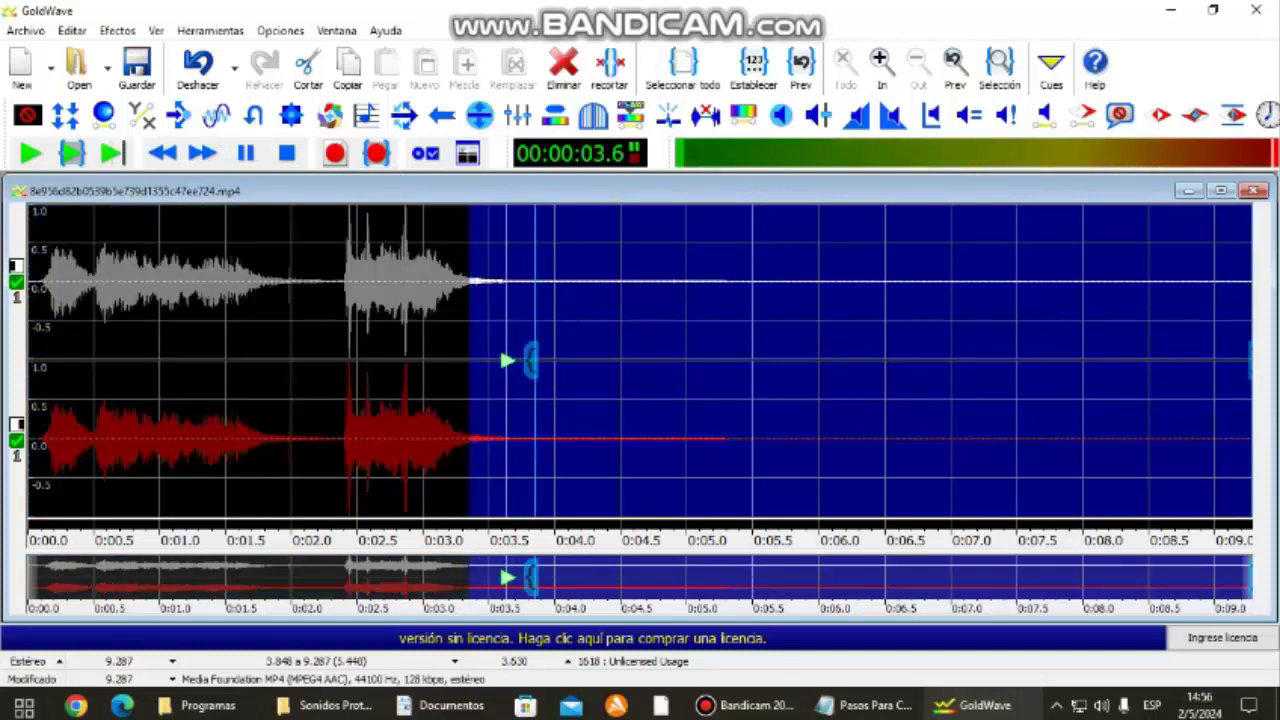
click(563, 65)
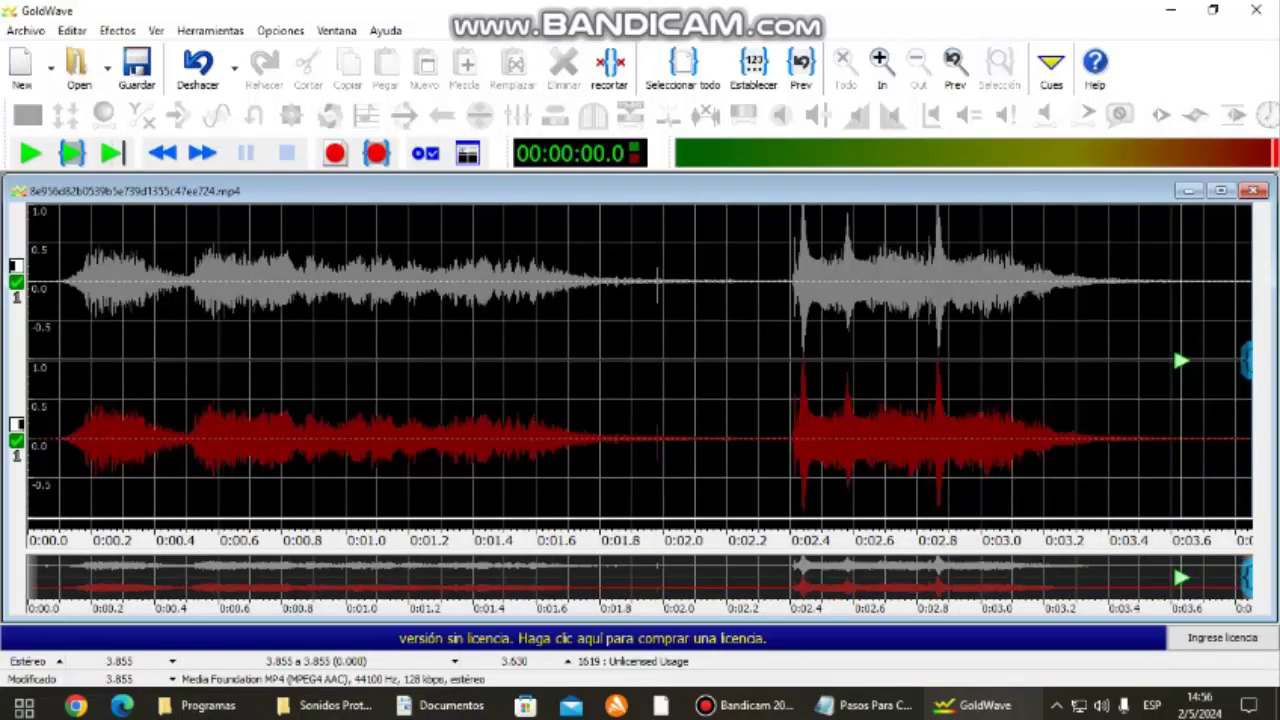
drag(1245, 360, 28, 360)
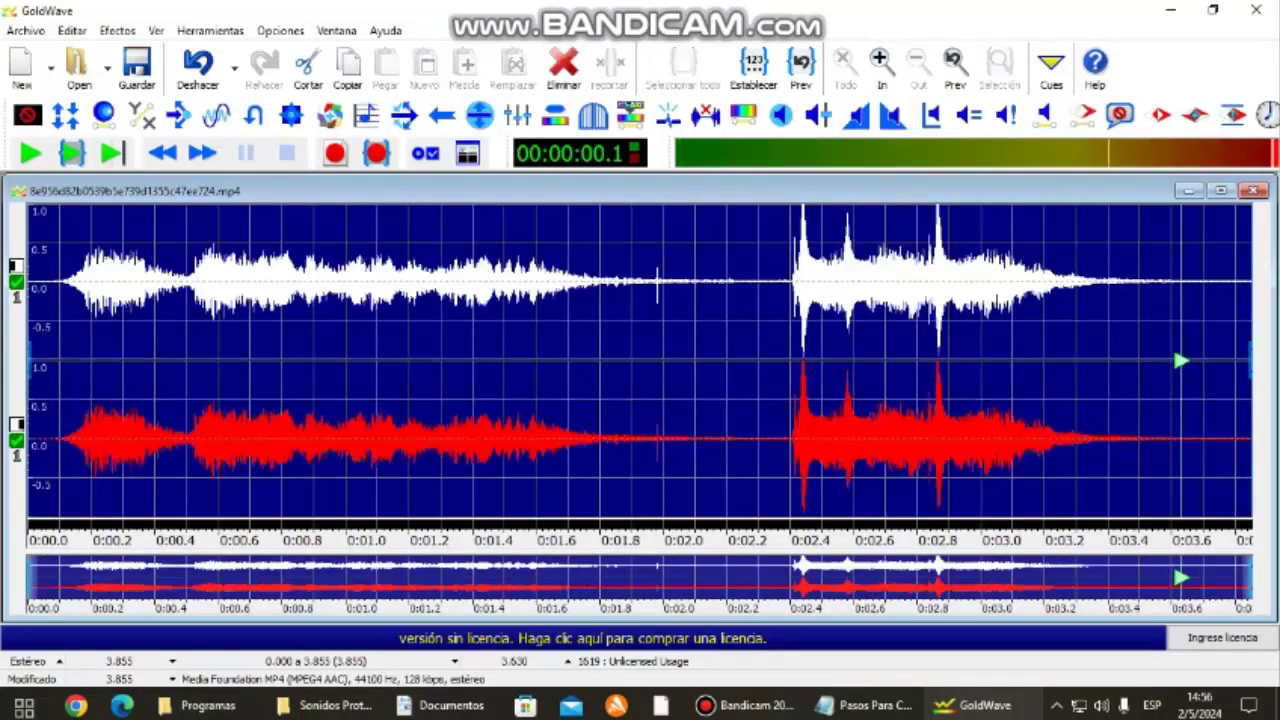
click(30, 153)
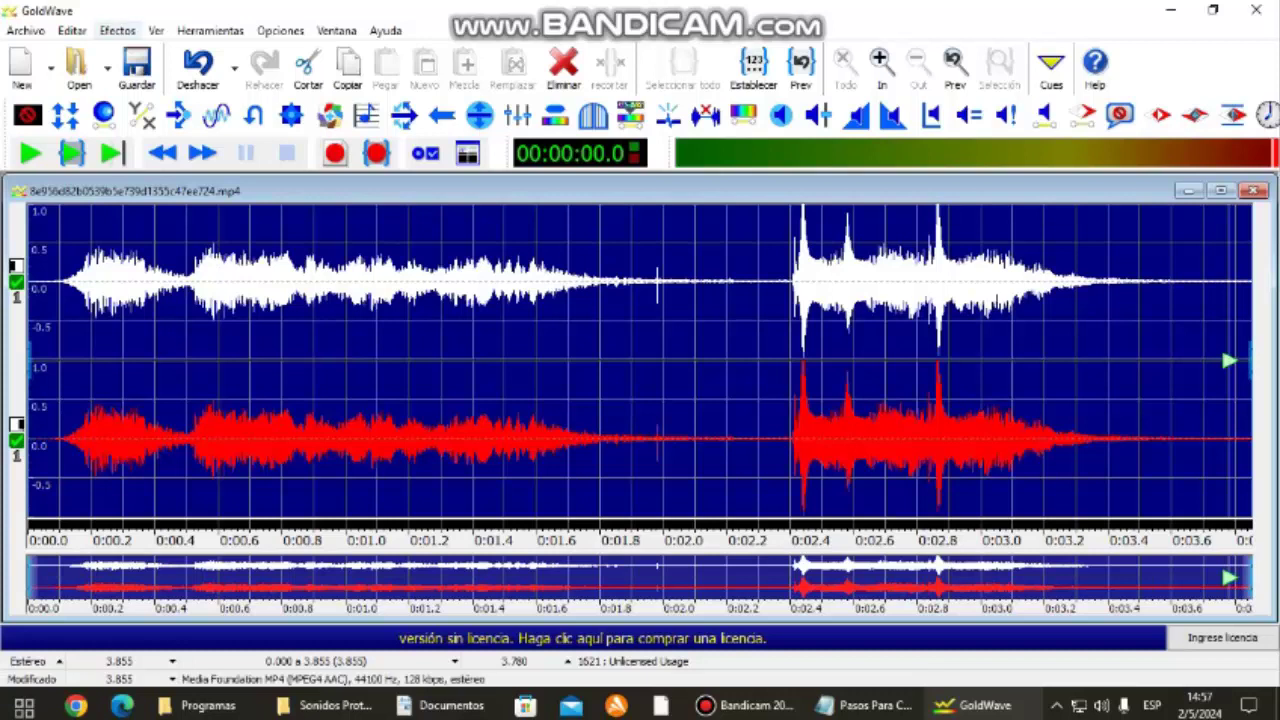
Preview a volume change at 3.78 dB and at -27.03 dB, discard it, and replay the audio
click(117, 30)
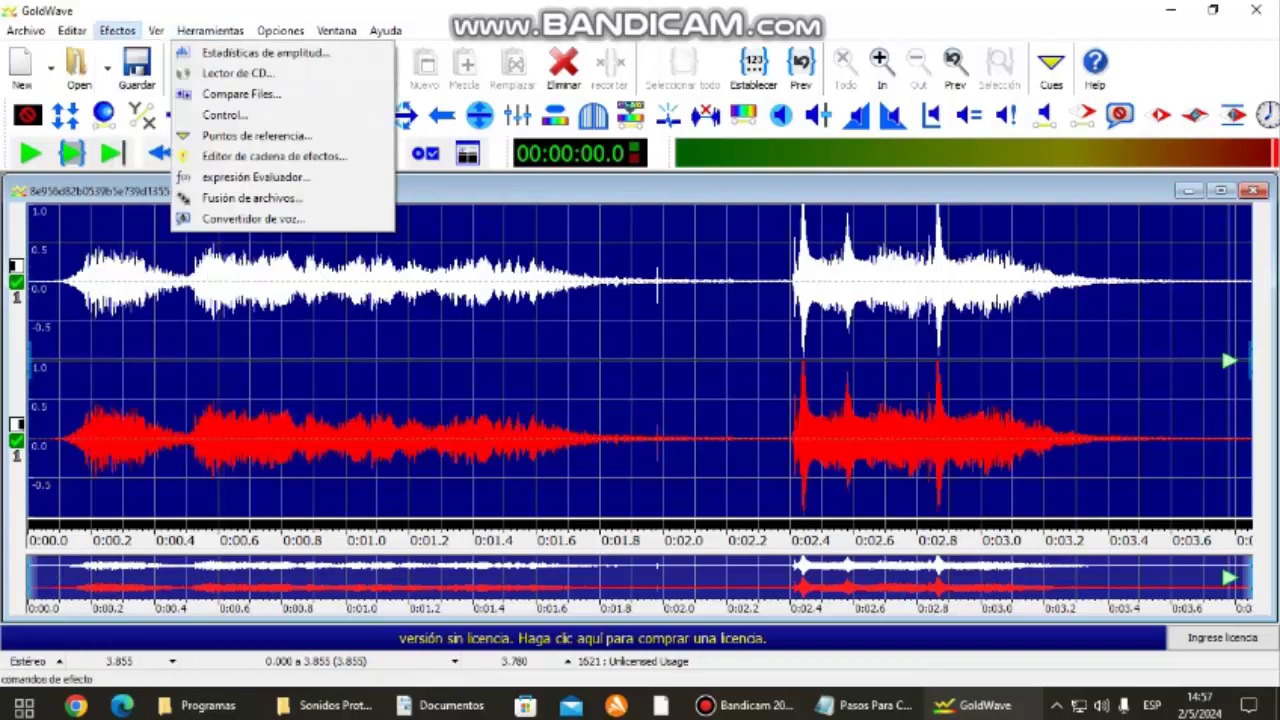
mouse_move(147, 467)
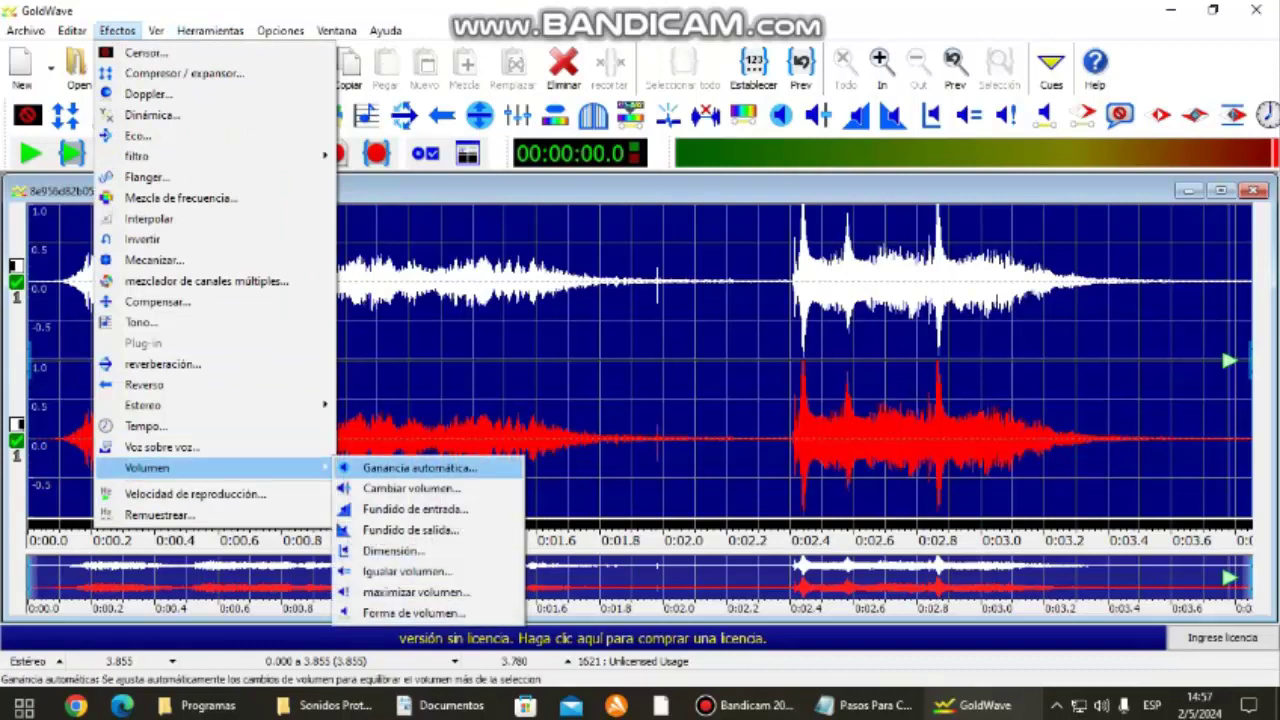
click(411, 488)
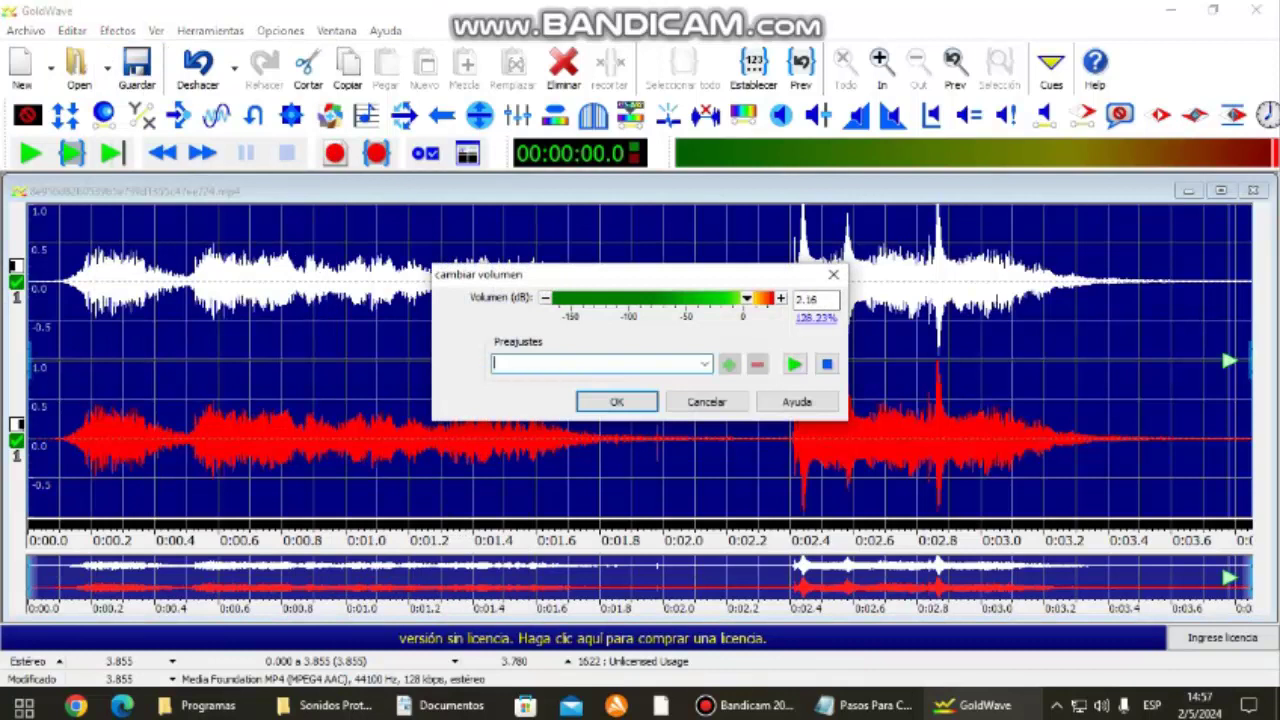
click(794, 364)
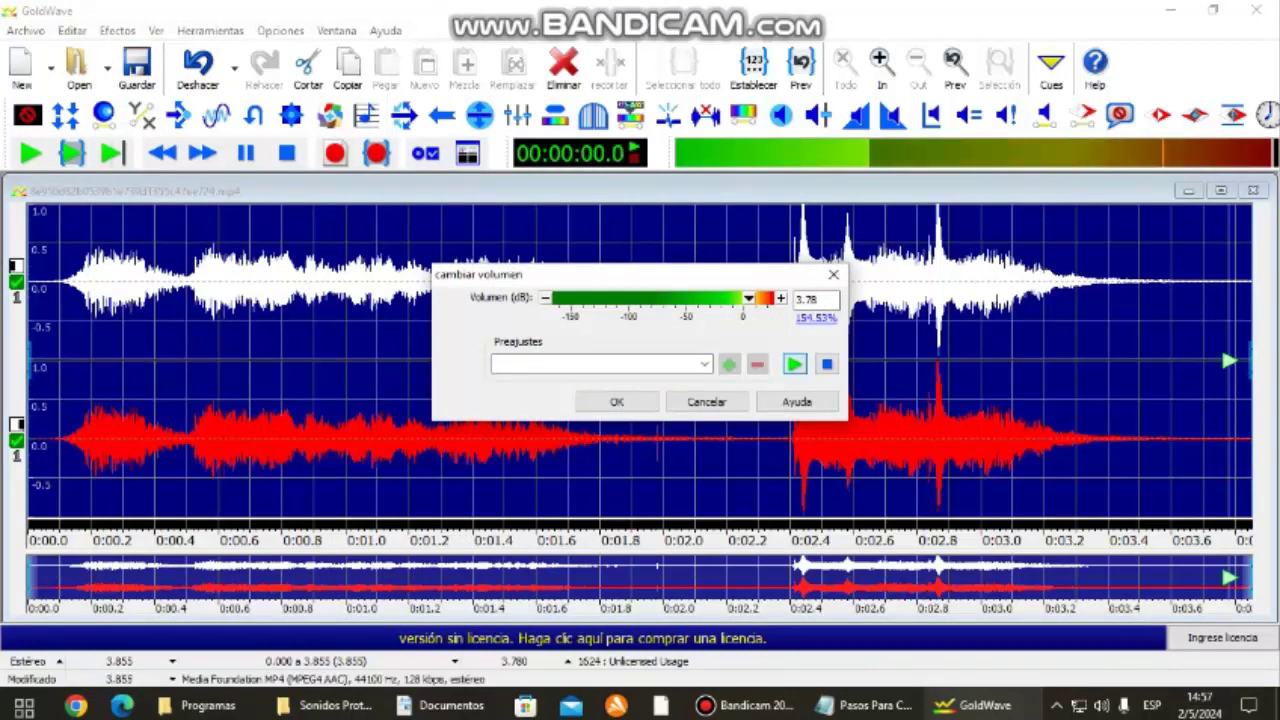
drag(749, 298, 756, 298)
click(794, 364)
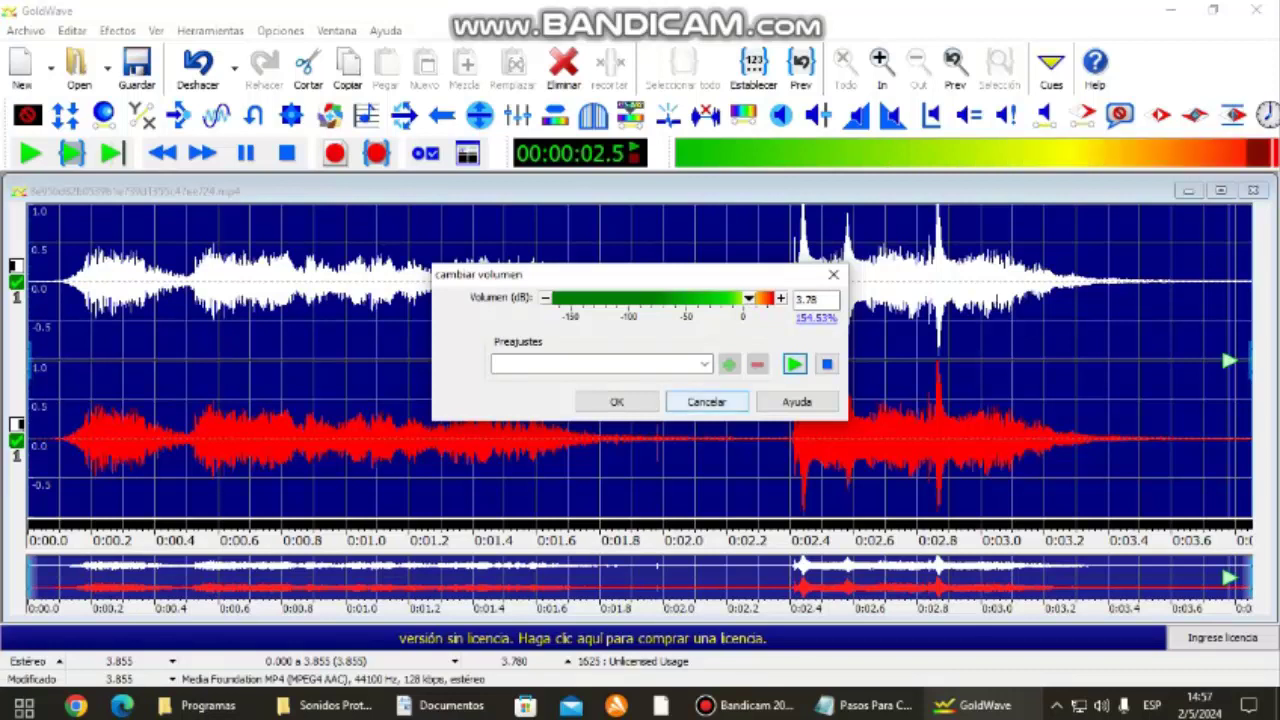
drag(749, 298, 713, 298)
click(794, 364)
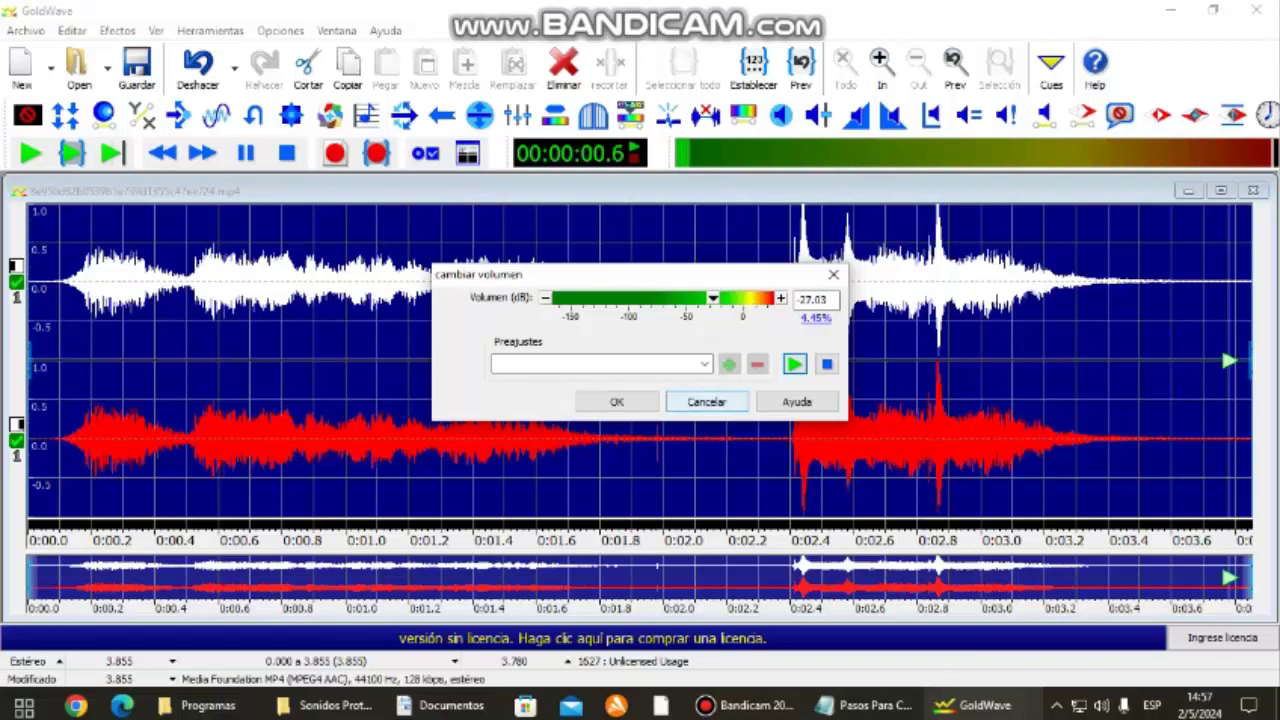
key(Escape)
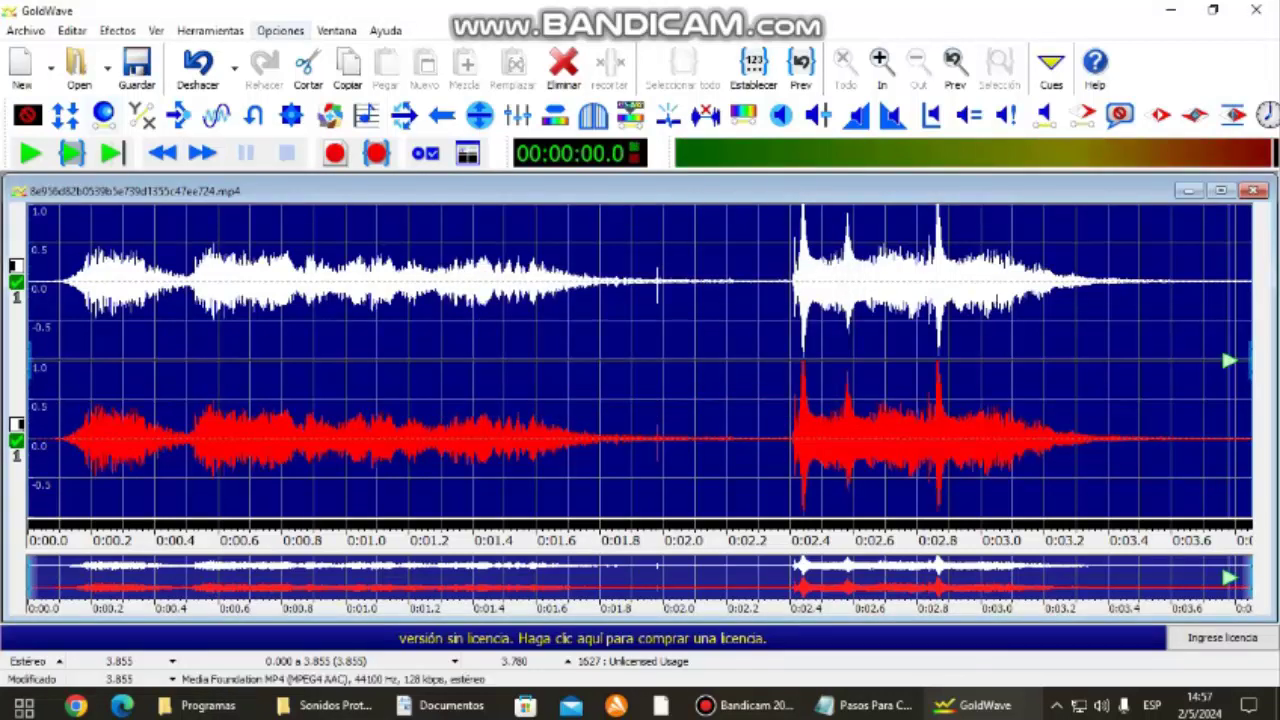
key(space)
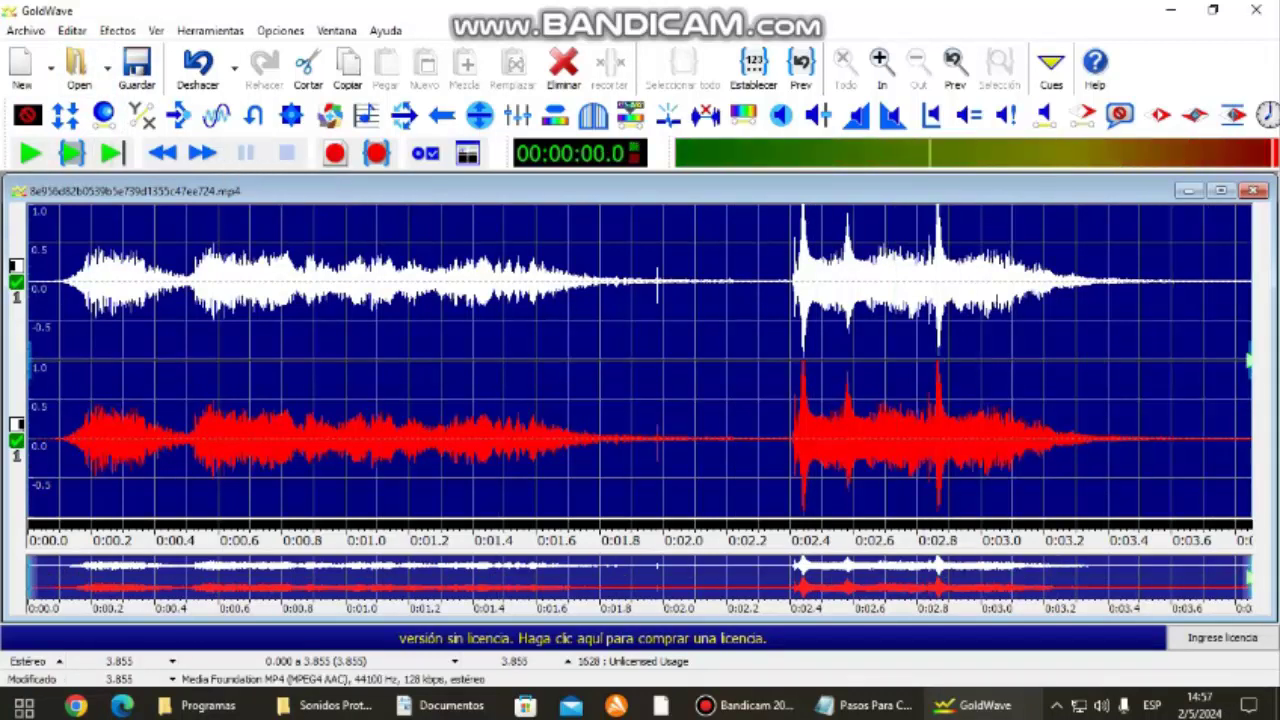
Check the horn creation notes in Notepad, and open the buses folder inside Documents > Proton Bus Mods in File Explorer
click(866, 705)
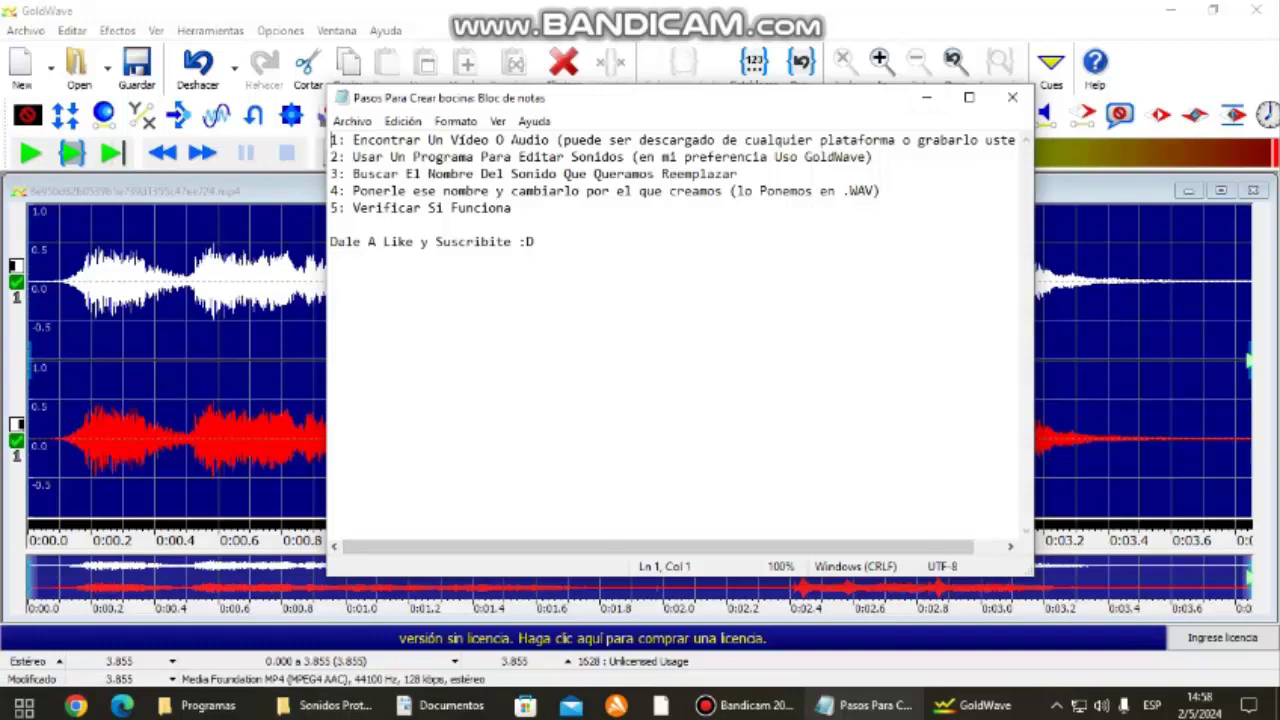
mouse_move(330, 705)
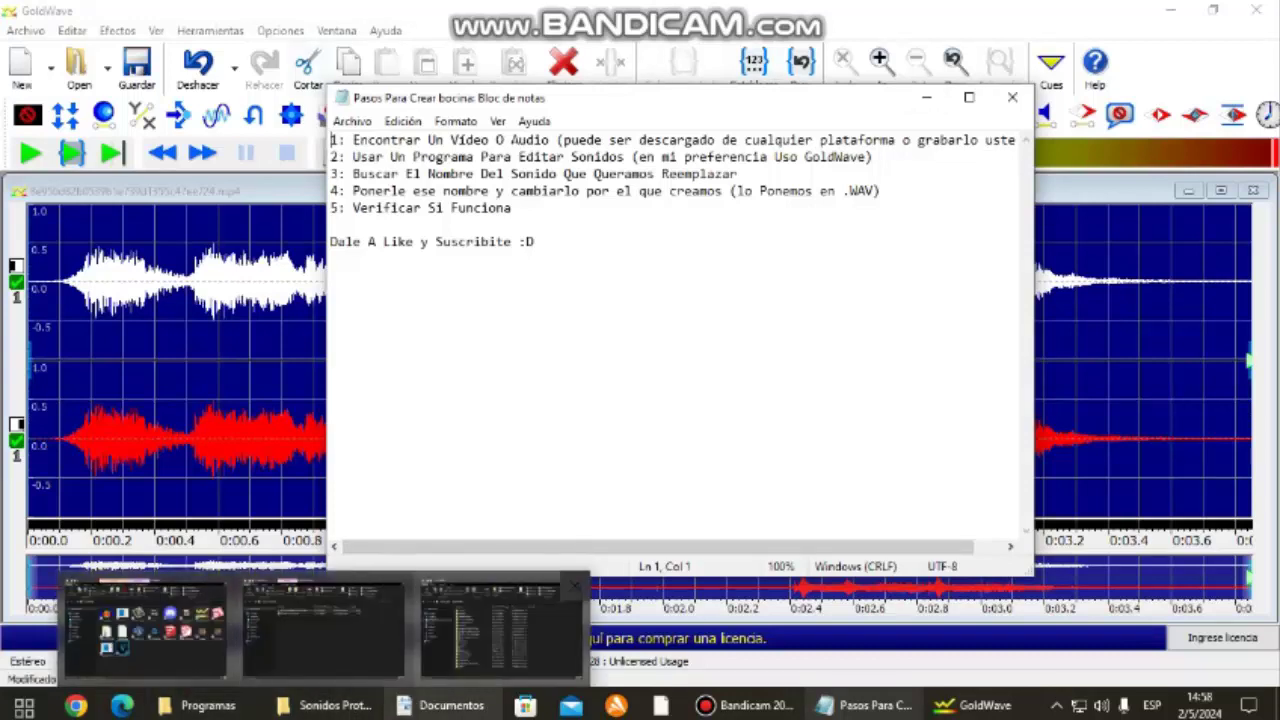
click(500, 628)
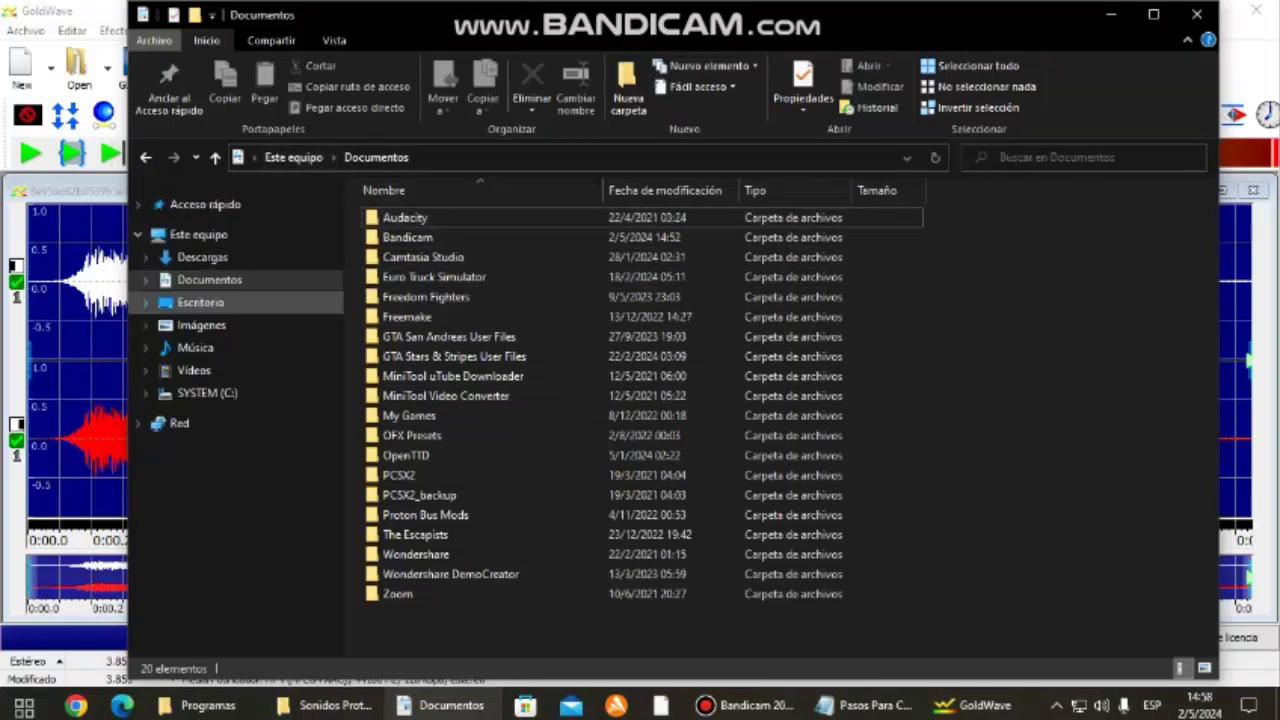
click(425, 514)
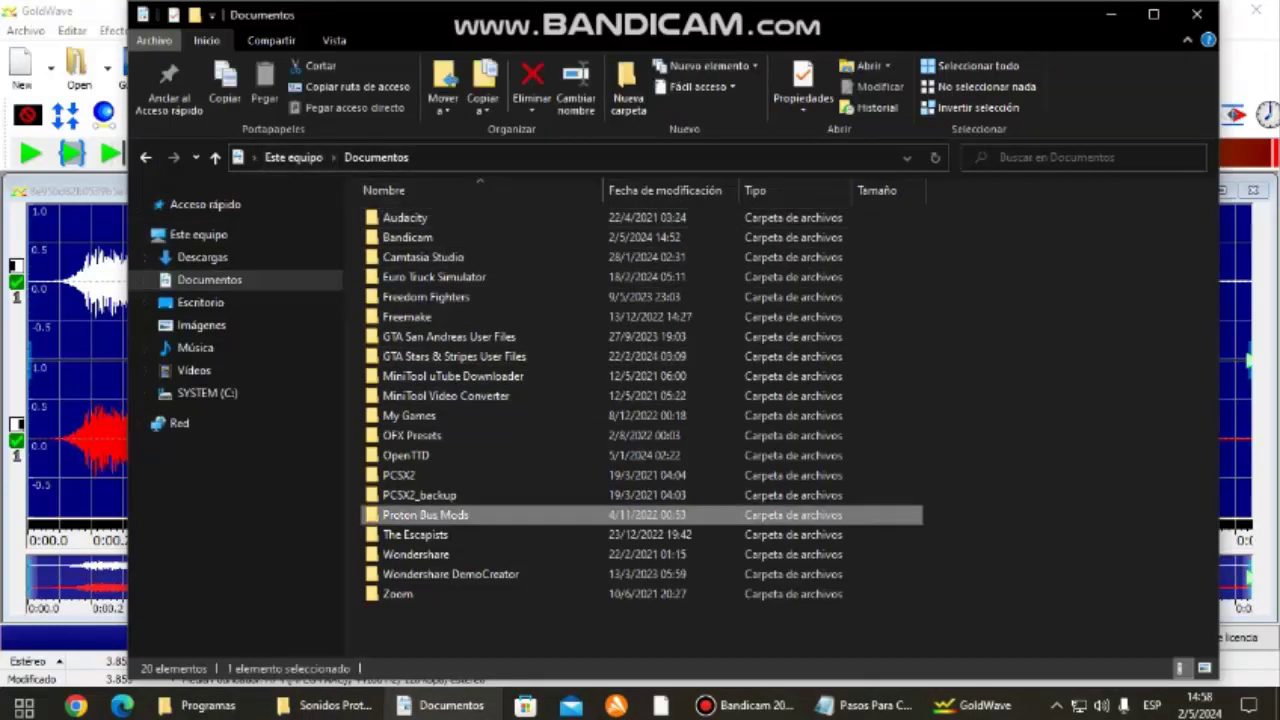
double_click(425, 514)
double_click(400, 217)
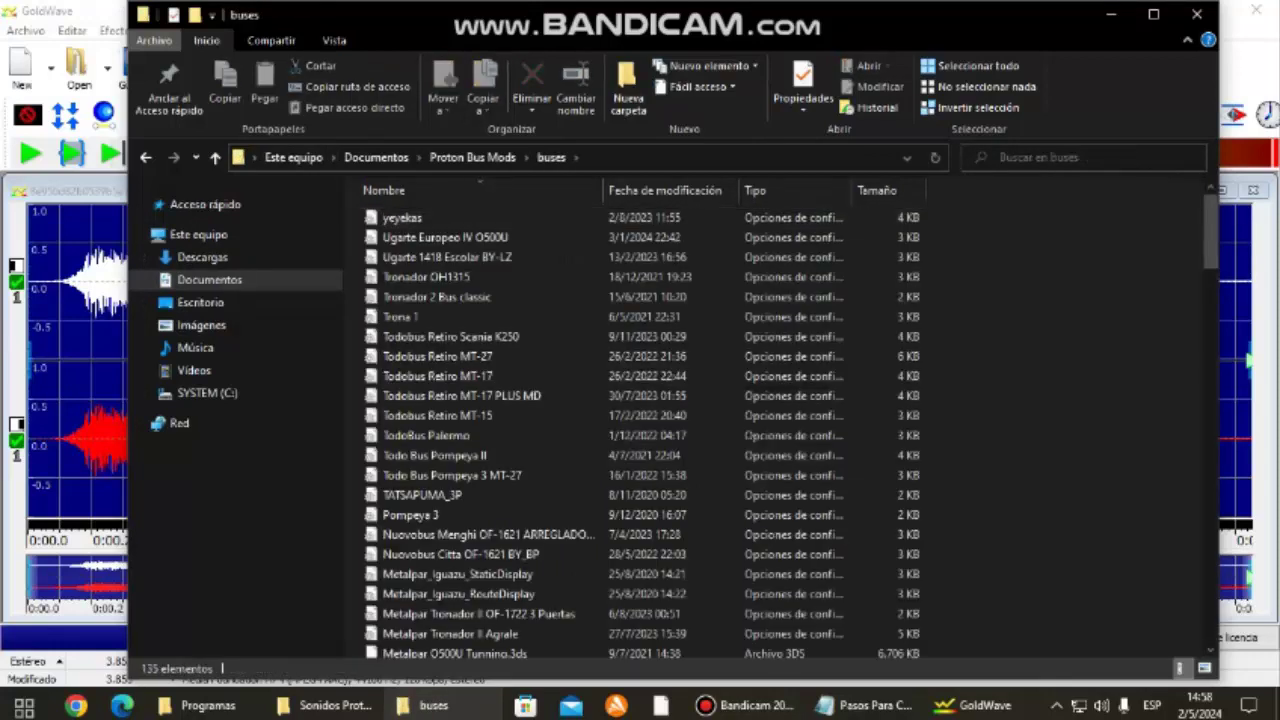
Open the sounds folder of the MB Nuovobus Menghi O500-U AZUL SATA bus mod
scroll(640, 420, down, 13)
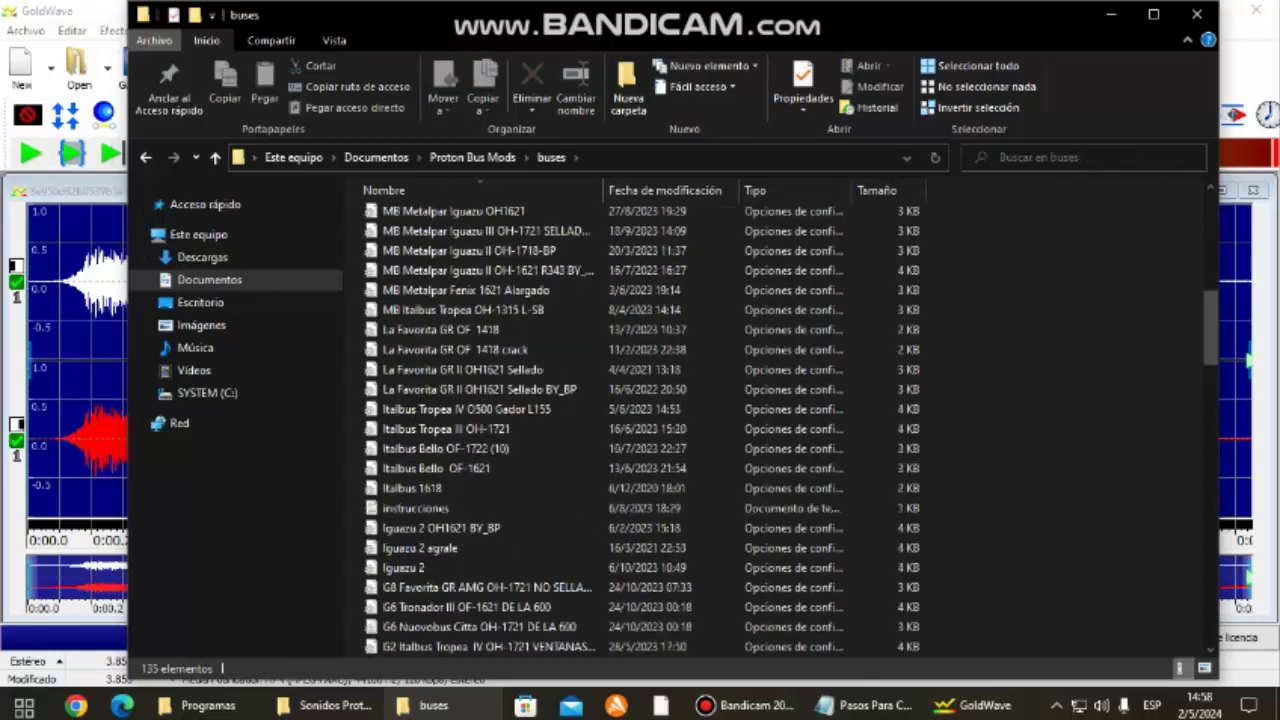
scroll(640, 420, down, 12)
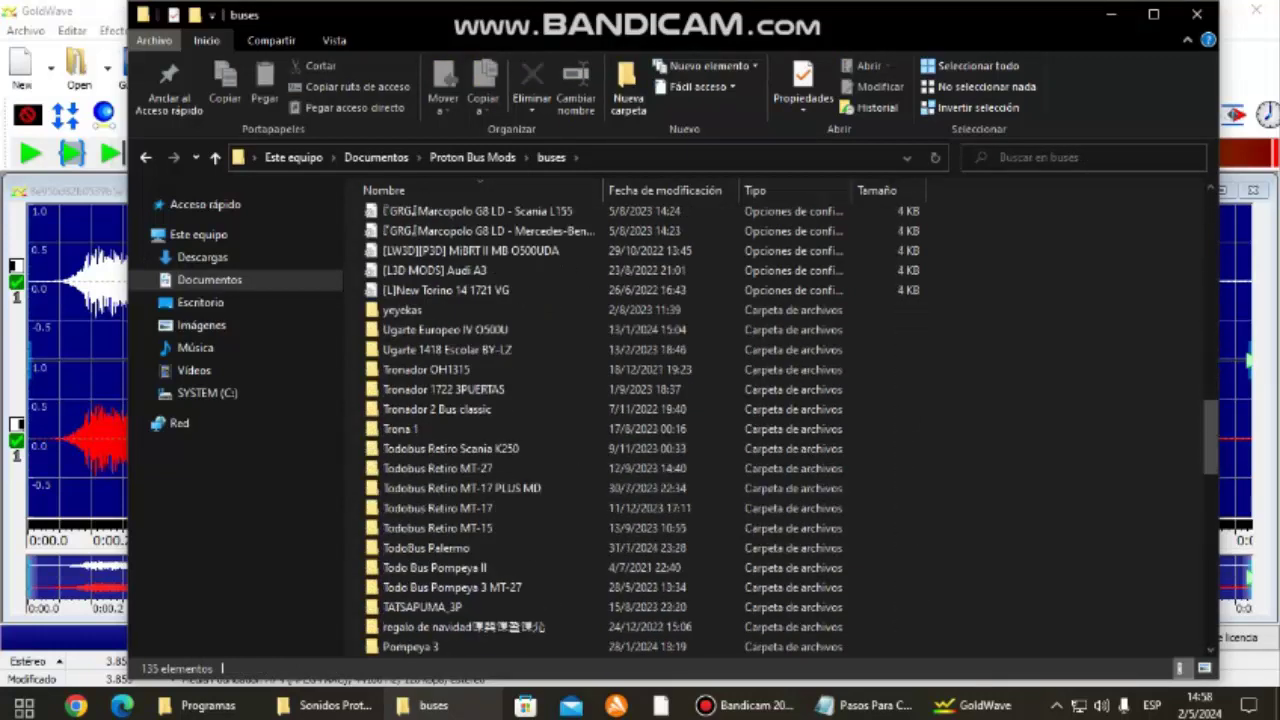
scroll(640, 420, down, 2)
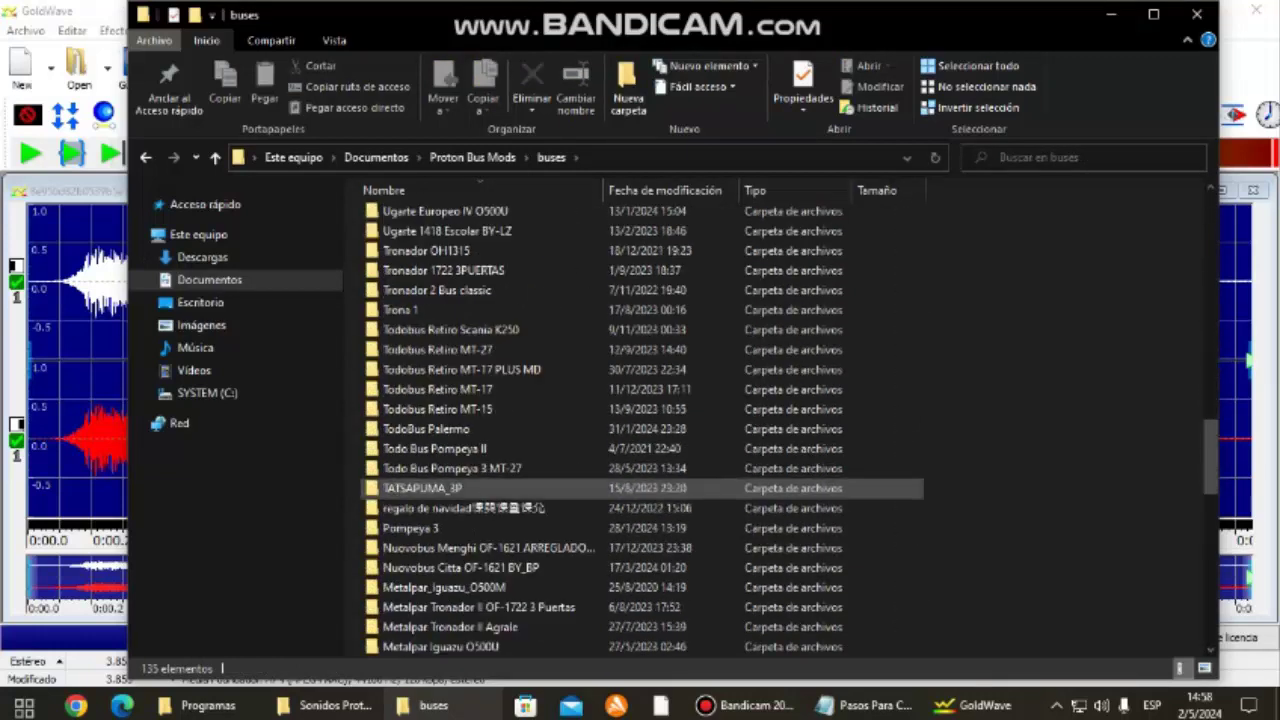
scroll(500, 488, down, 1)
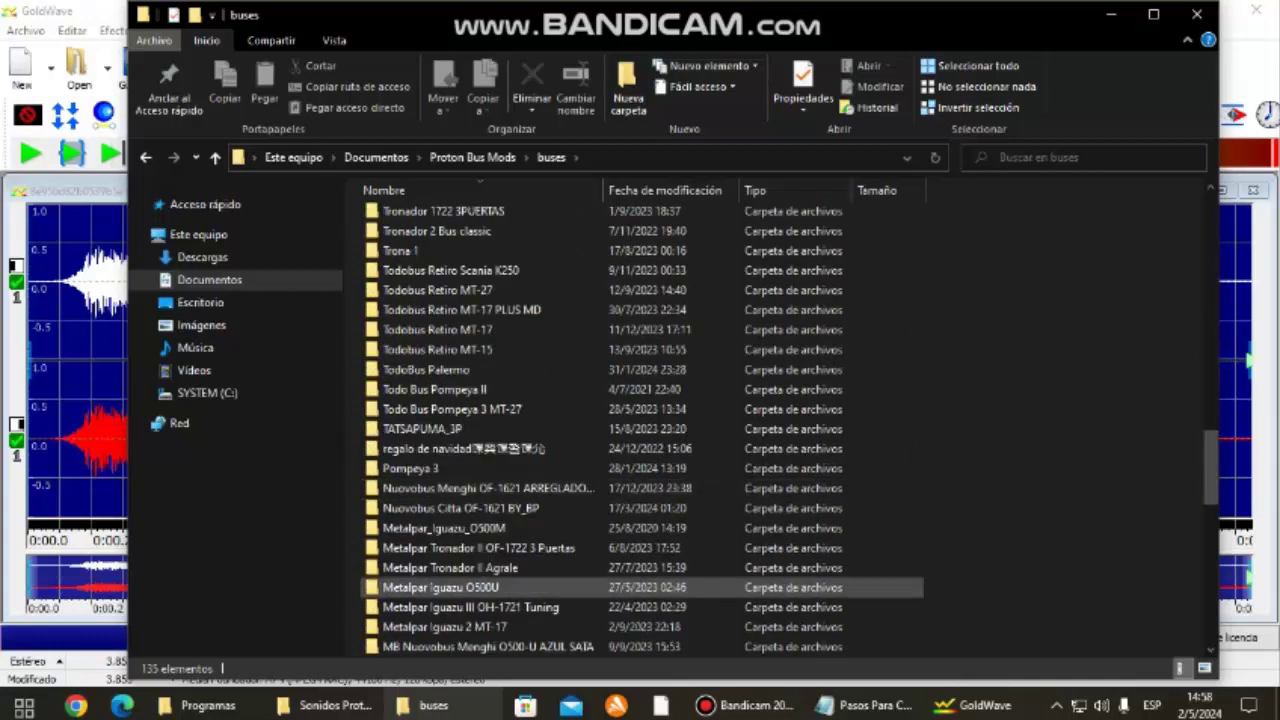
scroll(500, 600, down, 2)
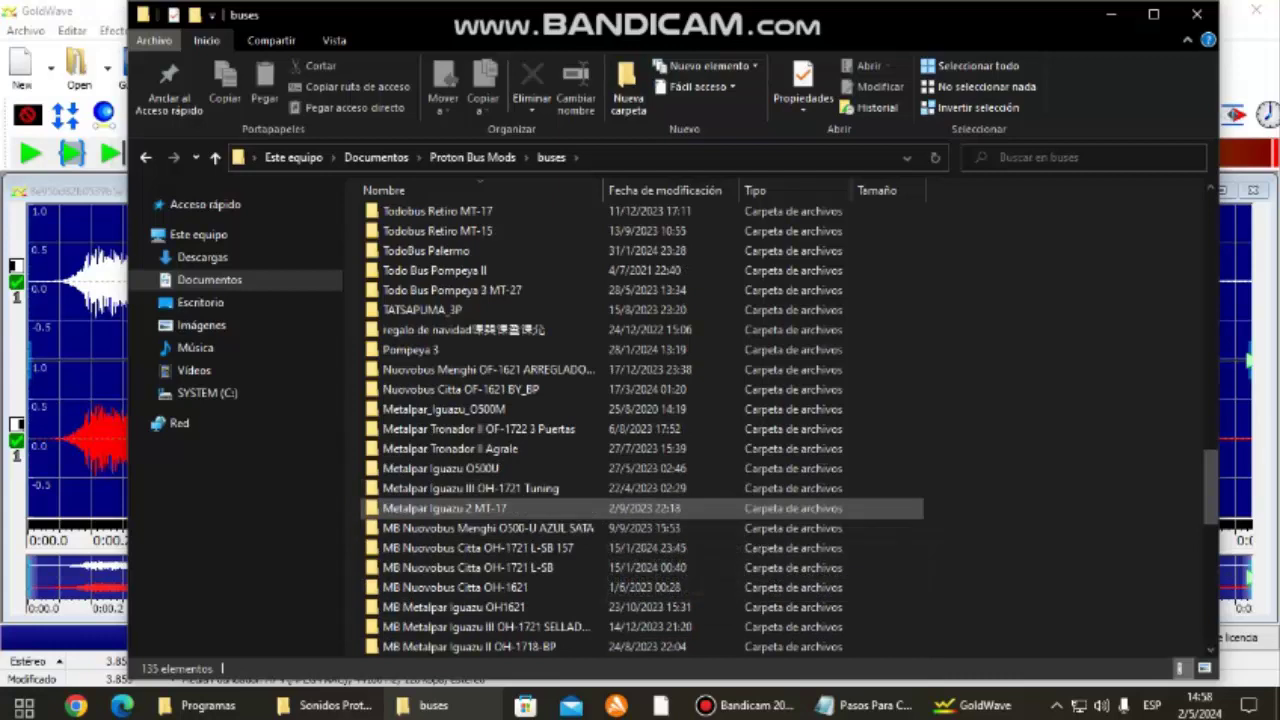
double_click(470, 528)
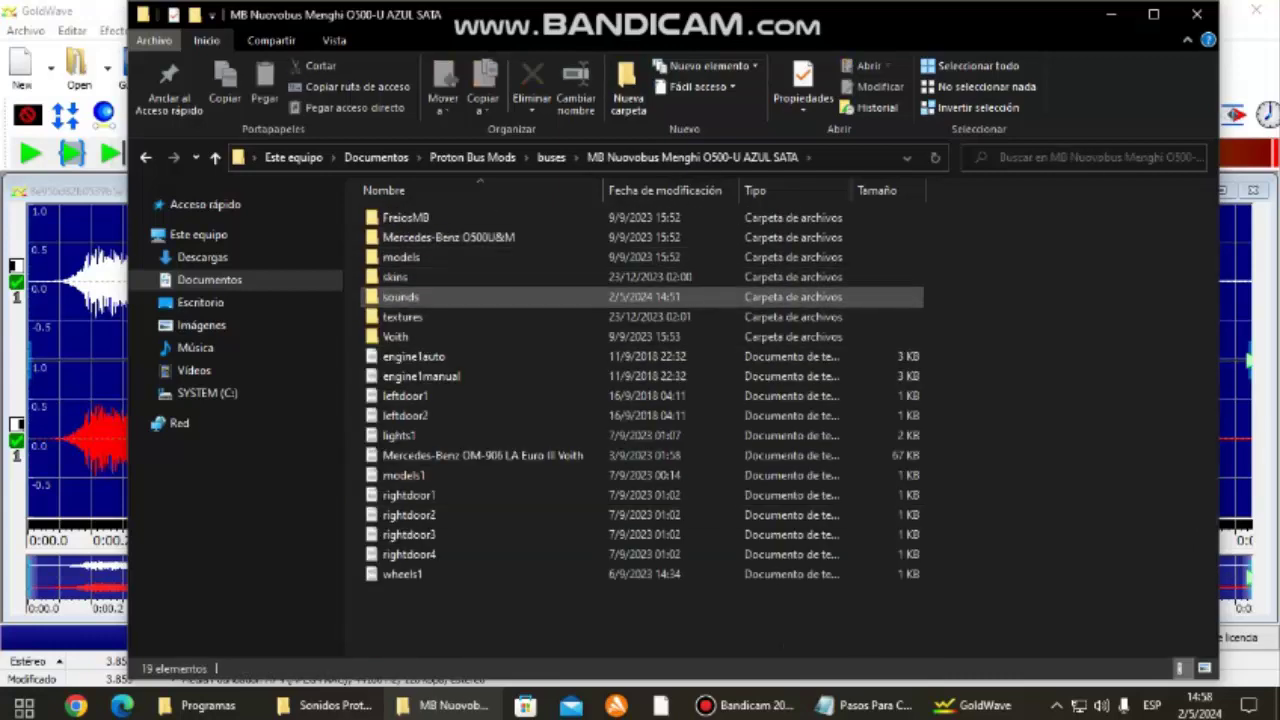
double_click(400, 297)
Find the Buzina OMSI horn sound in the folder, play it in VLC, and close the player
scroll(550, 420, down, 2)
scroll(550, 429, up, 2)
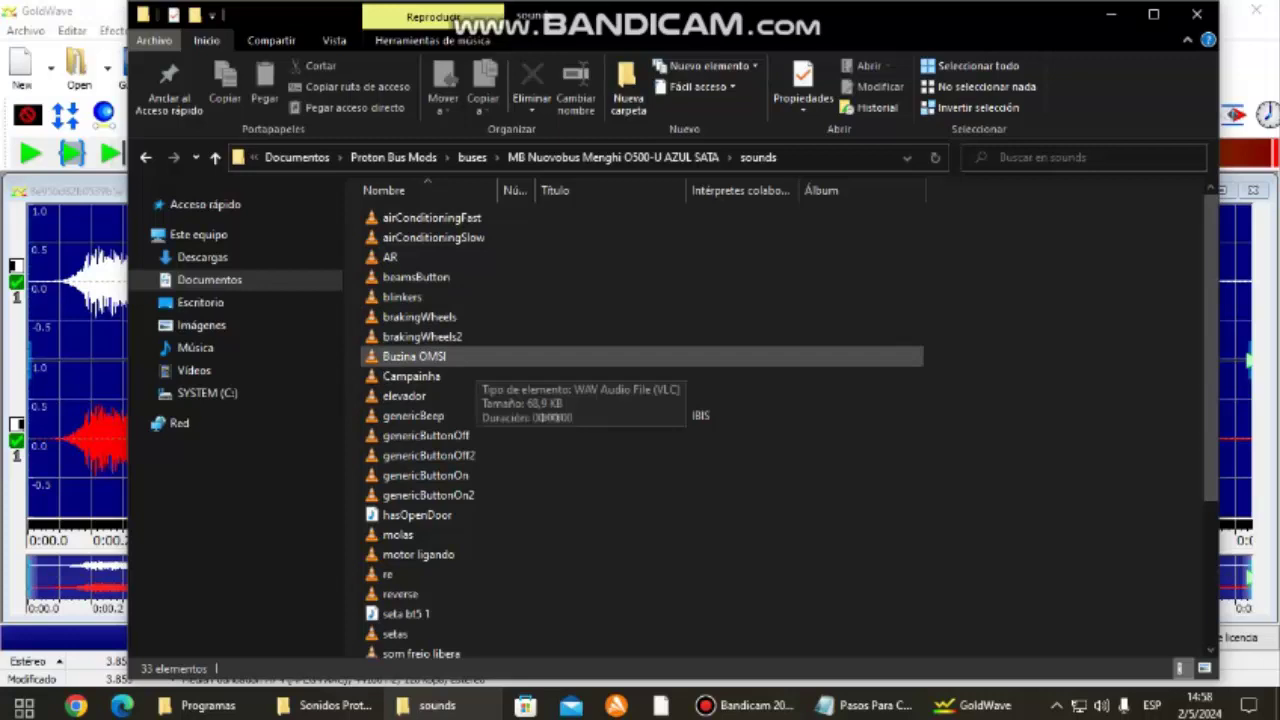
click(476, 356)
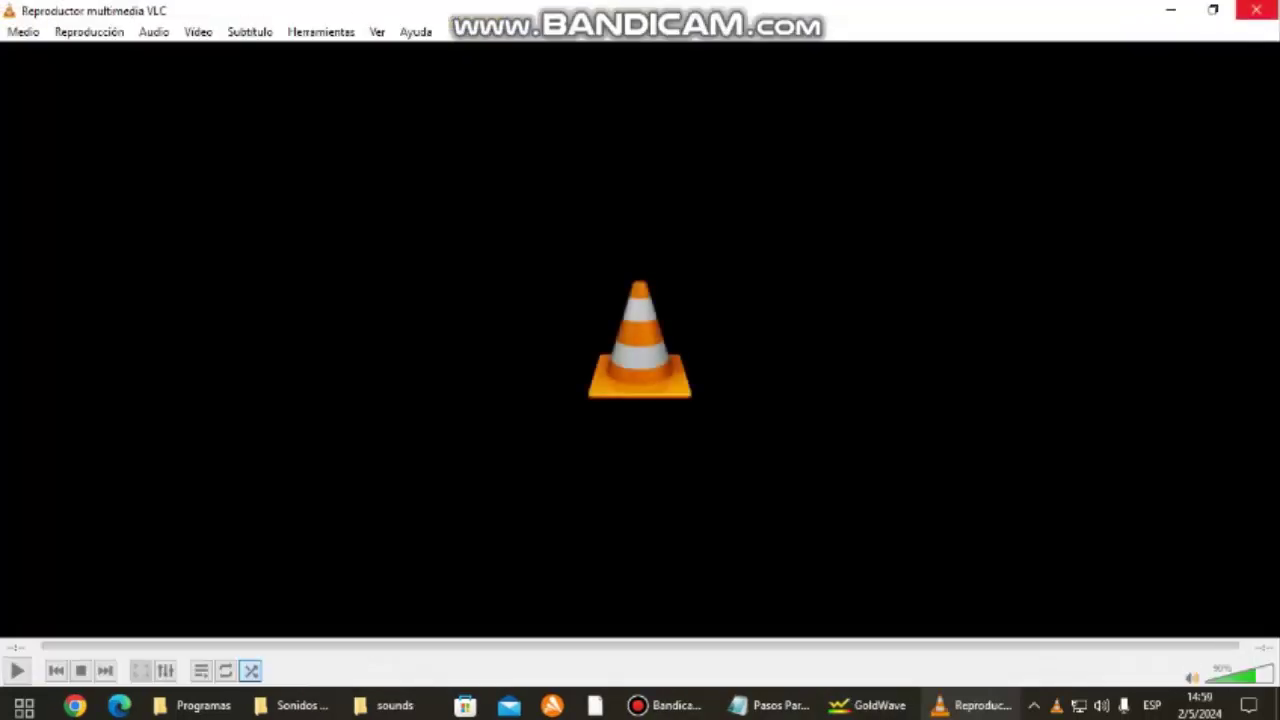
click(1255, 10)
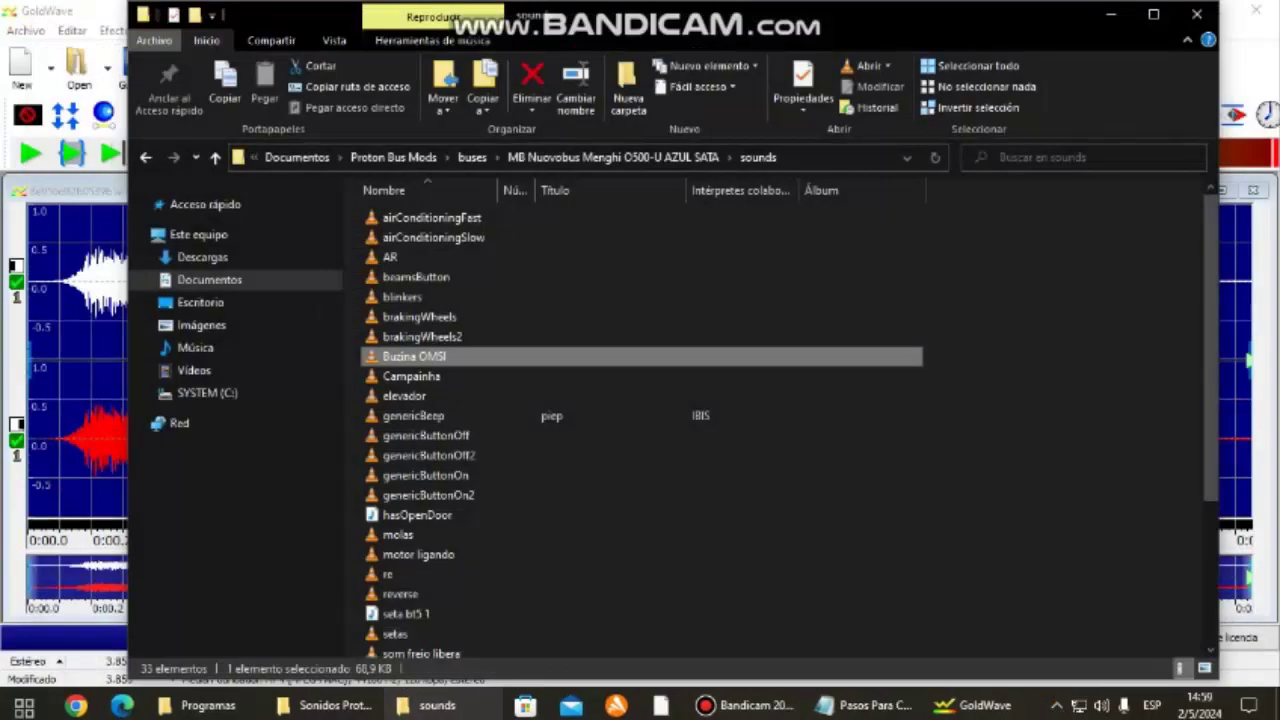
Switch back to GoldWave, and briefly reread the horn creation steps in the Notepad file
key(alt+Tab)
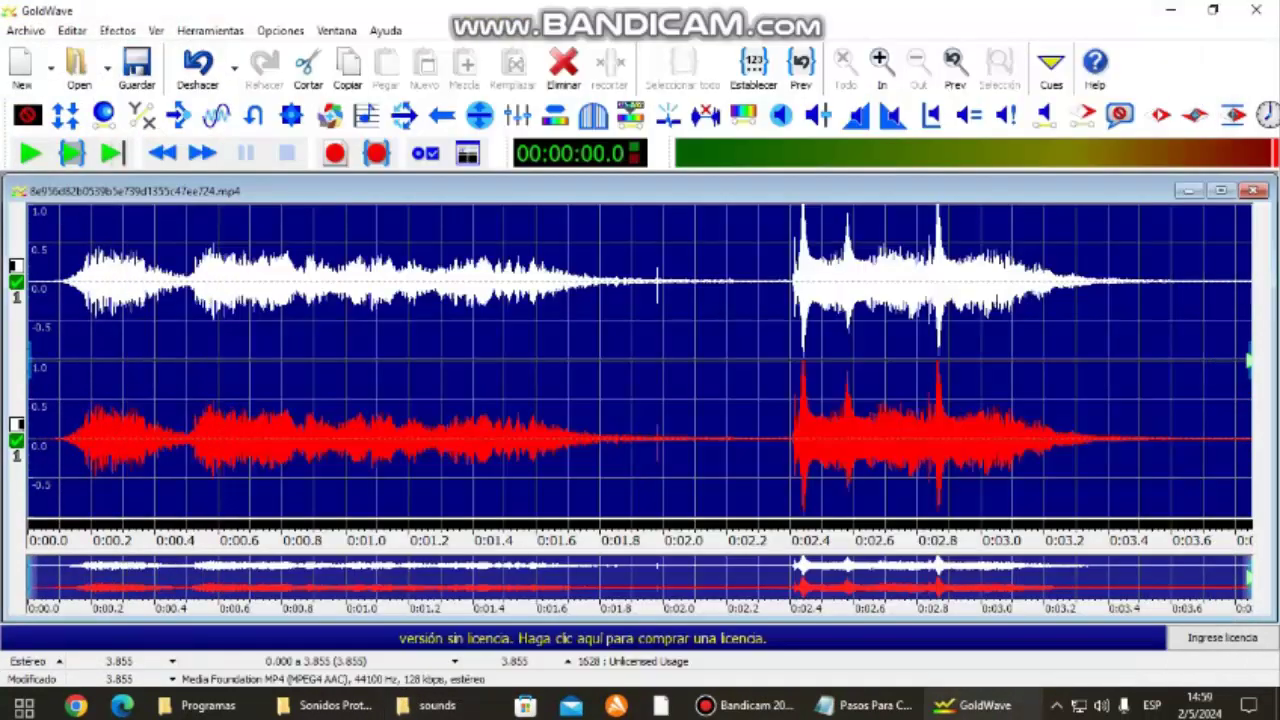
click(865, 705)
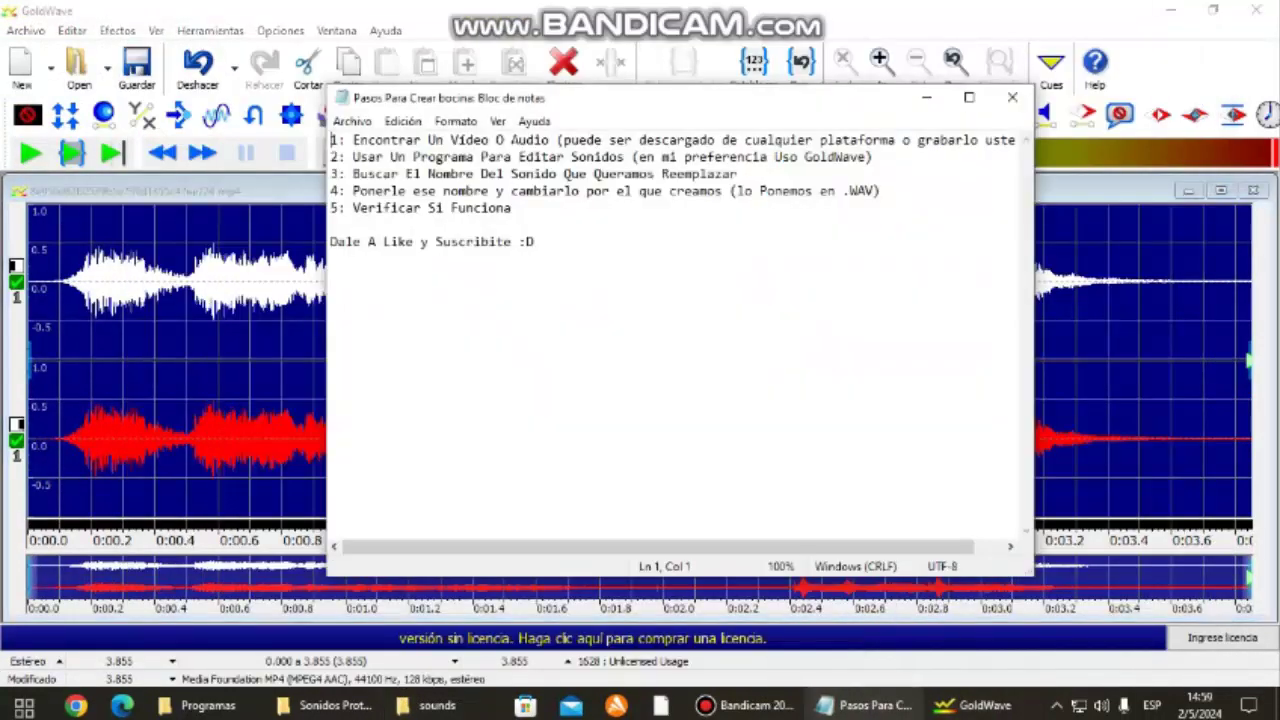
click(865, 705)
mouse_move(865, 705)
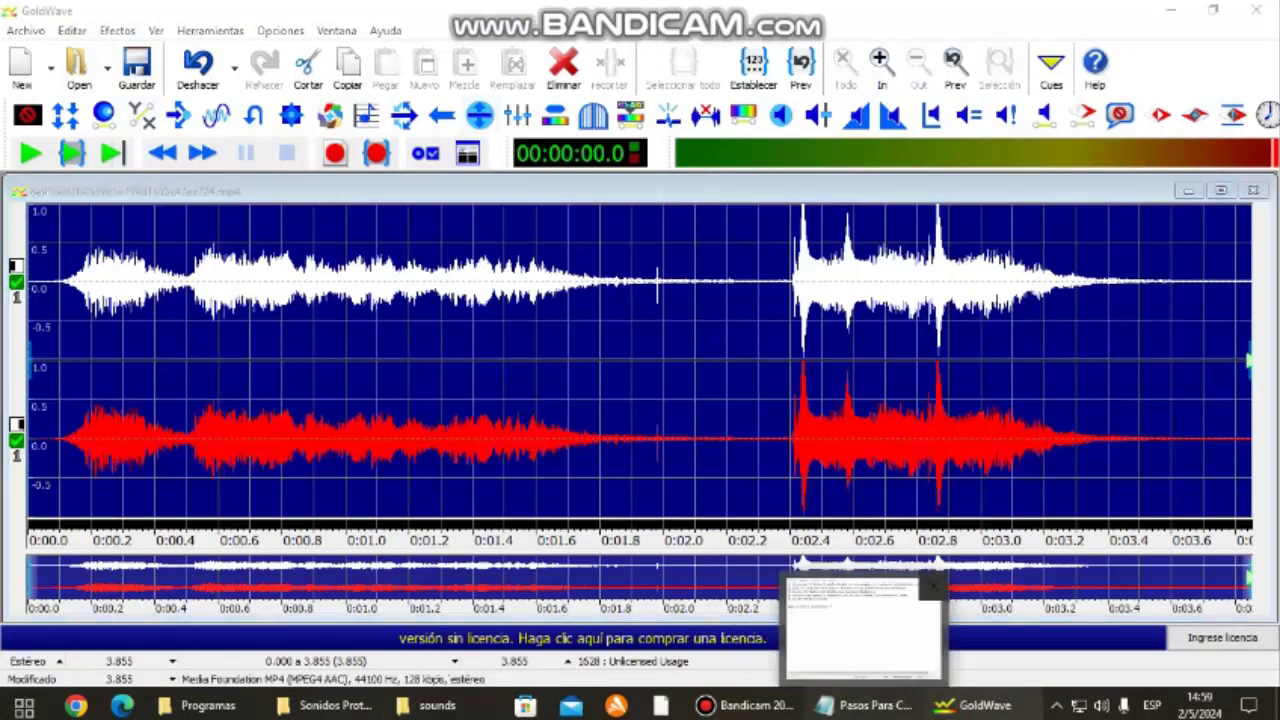
Recheck the horn creation notes, and start saving the trimmed sound under a new name with Wave (*.wav) as its file type
click(865, 705)
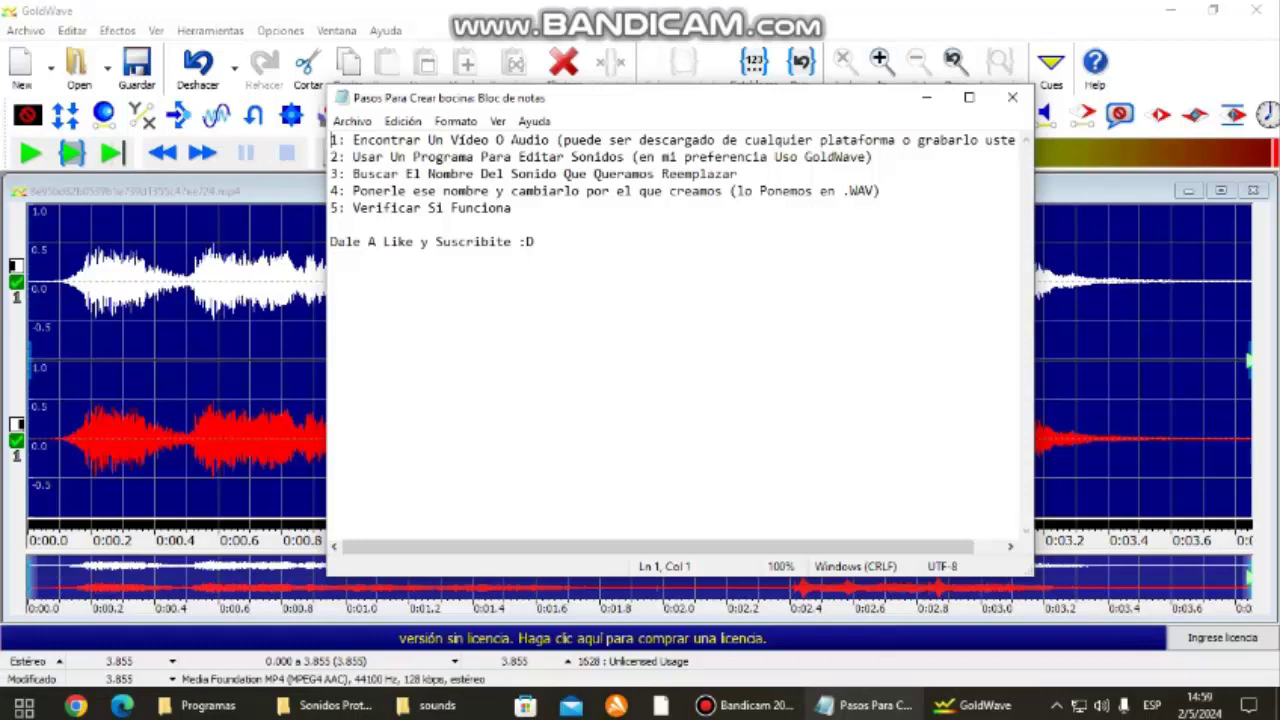
key(alt+Tab)
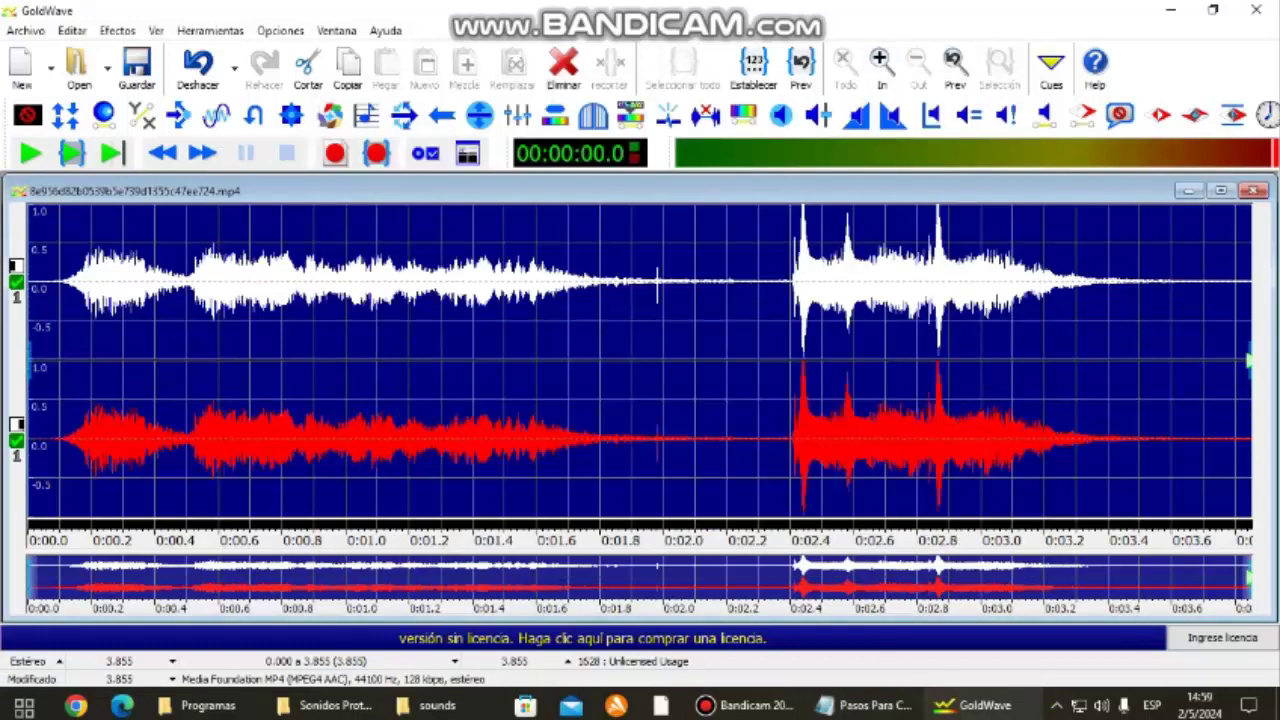
key(alt)
click(26, 30)
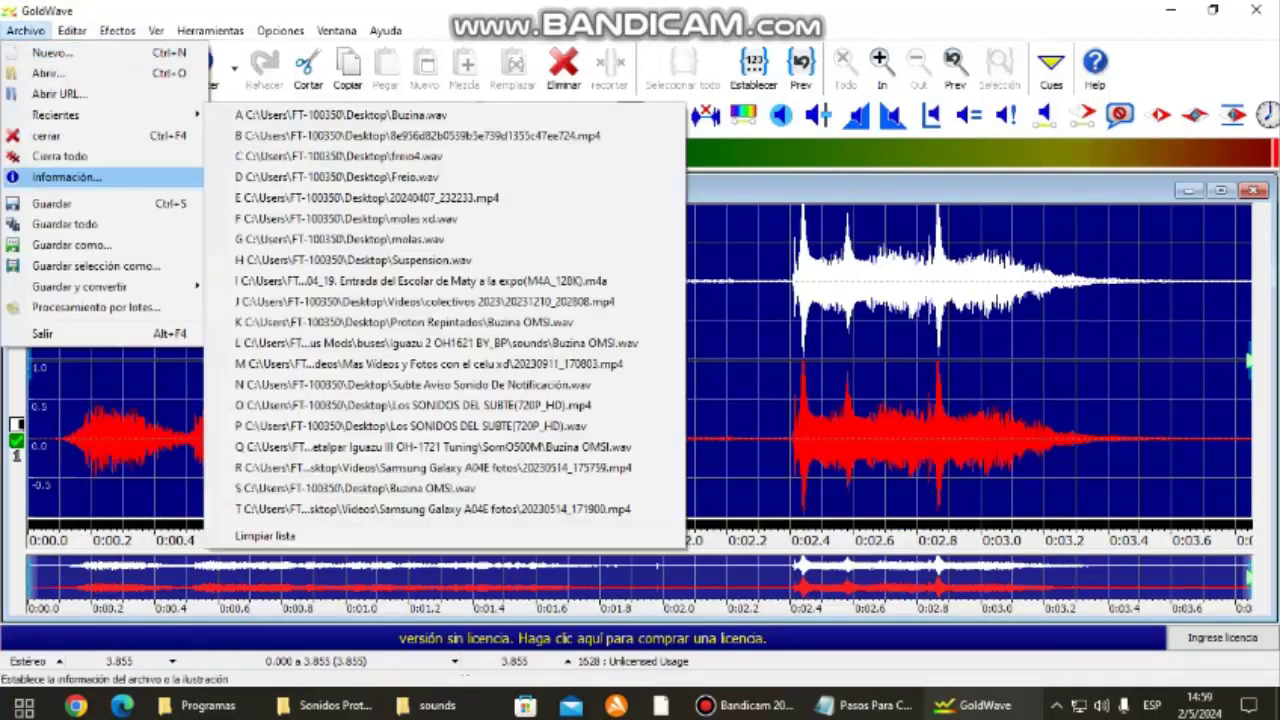
key(Return)
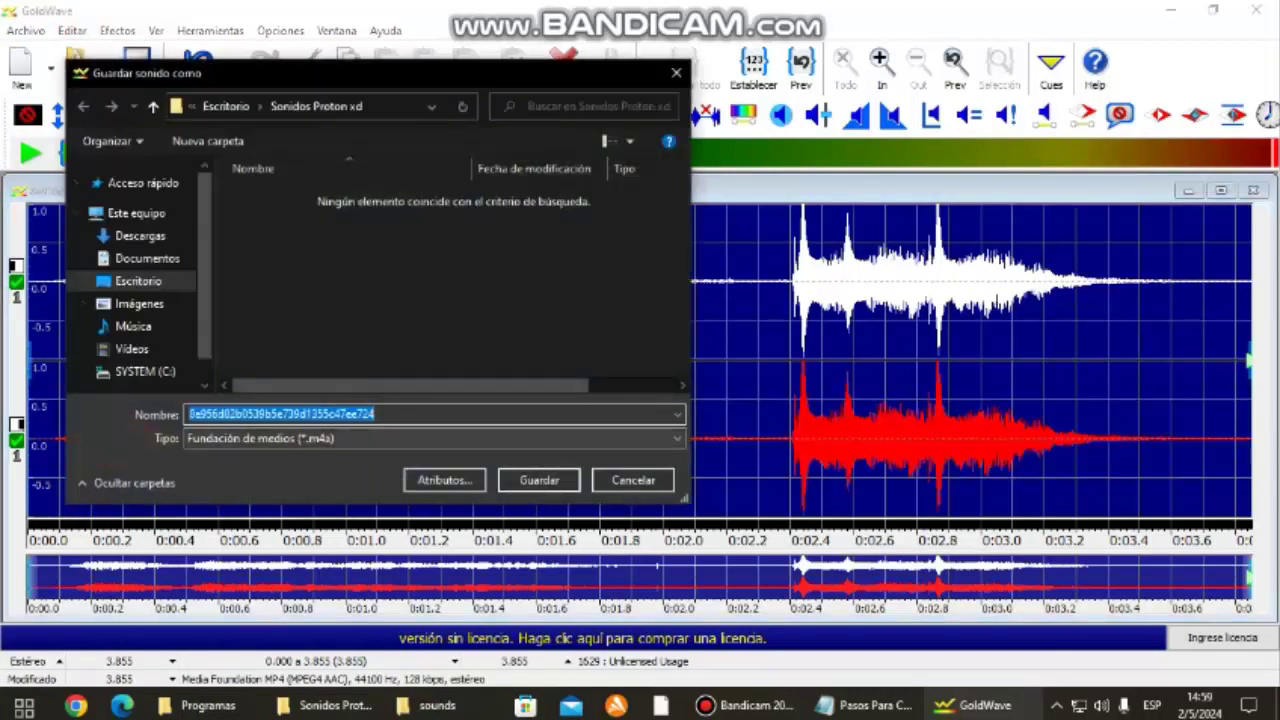
click(433, 438)
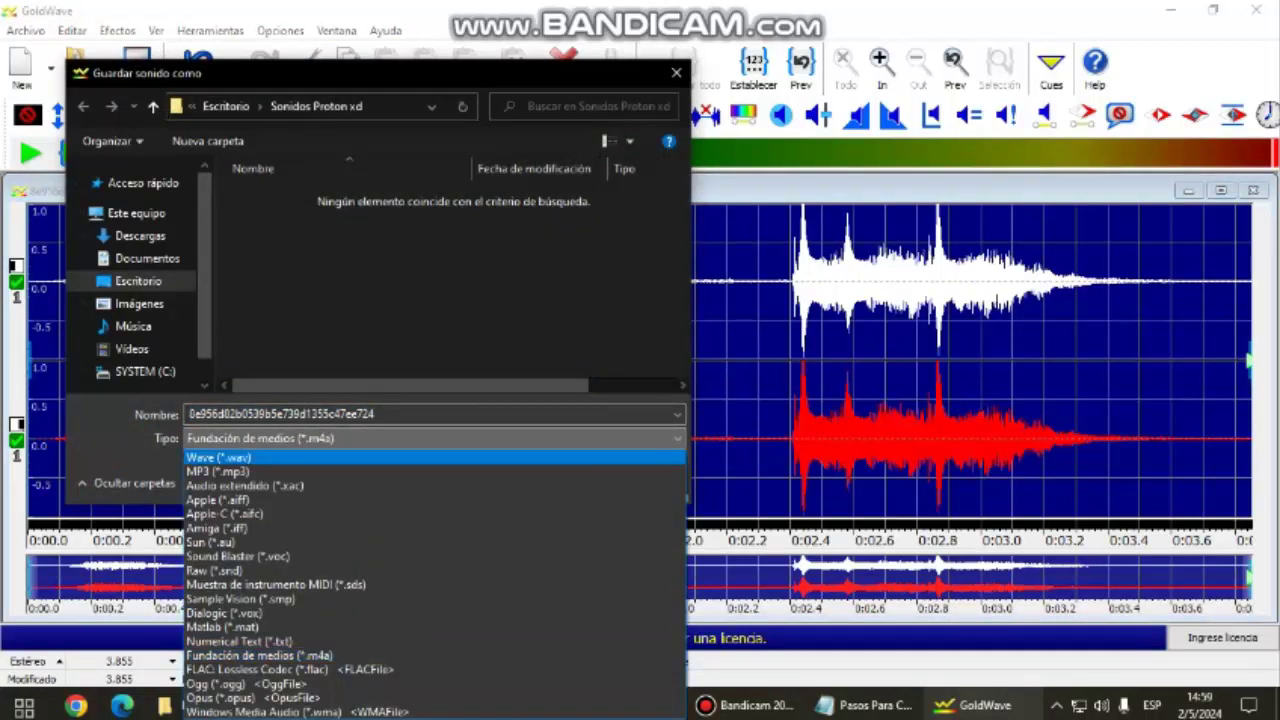
key(Return)
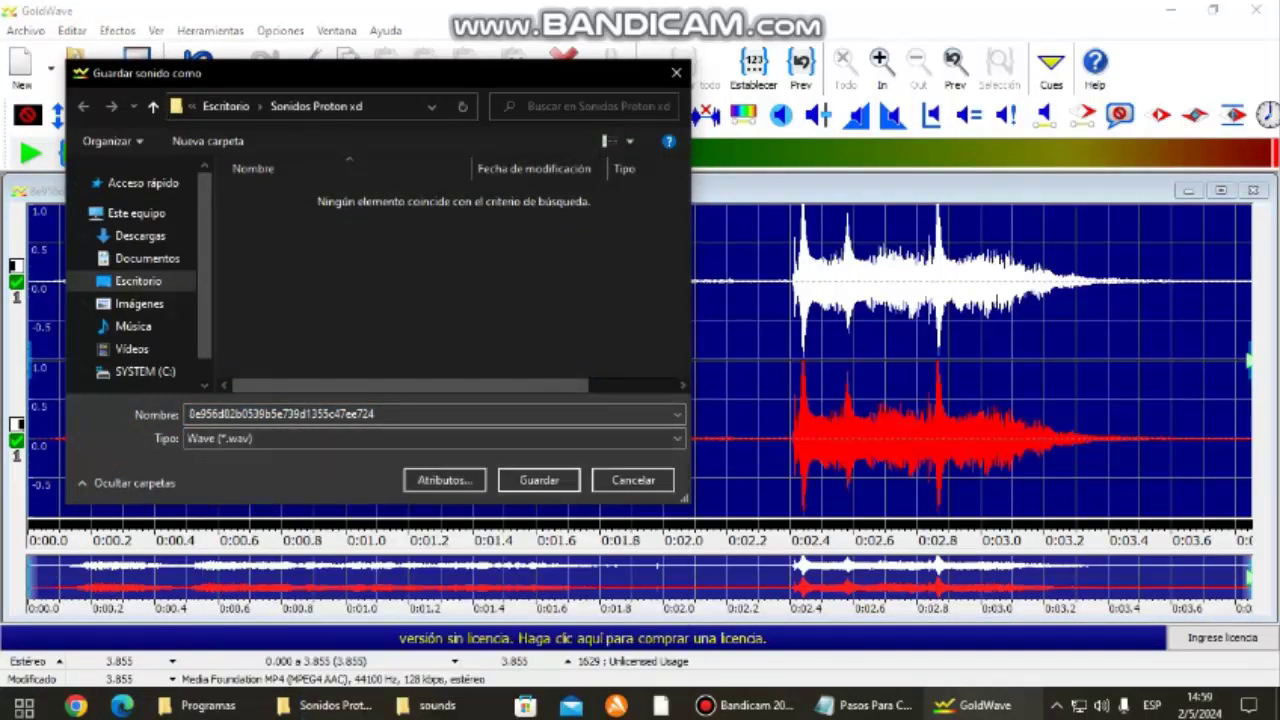
Name the sound file Buzina OMSI and save it in the Sonidos Proton xd folder
key(shift+Tab)
key(BackSpace)
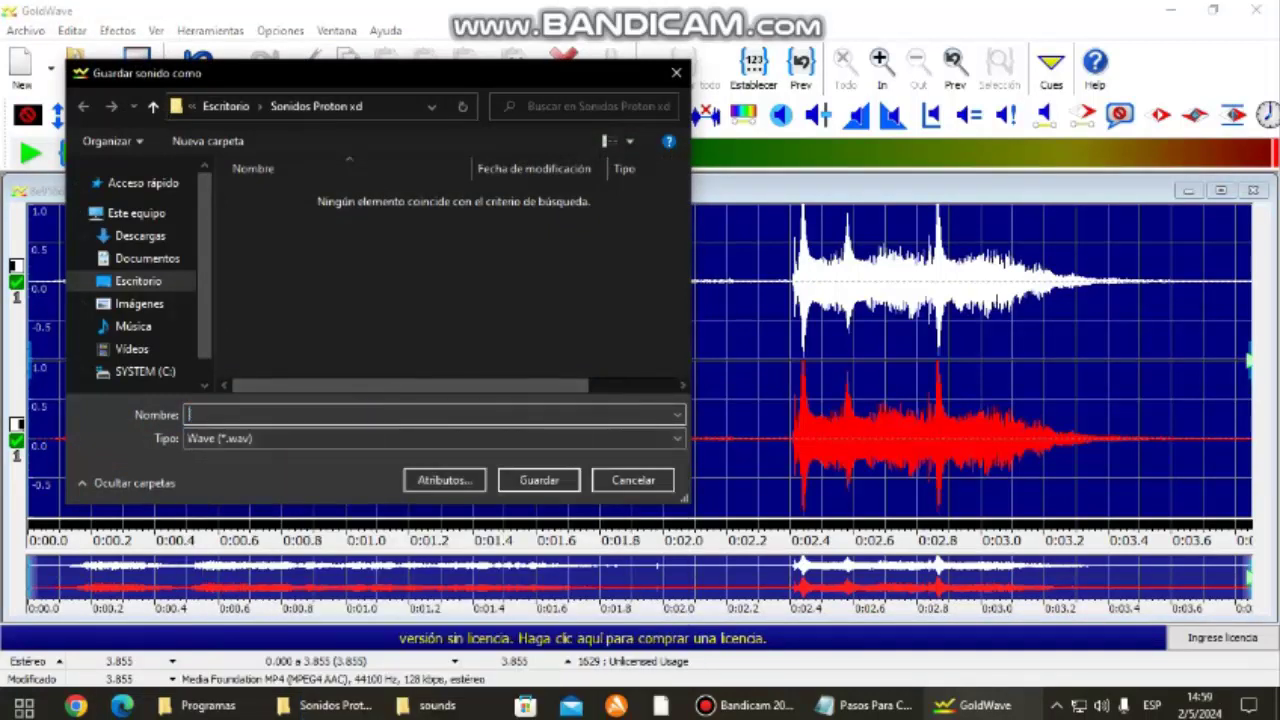
text(Bozina OMSI)
key(BackSpace)
text(u)
click(539, 480)
Switch to the Sonidos Proton xd folder in File Explorer, play the new Buzina OMSI file in VLC, and close the player
mouse_move(330, 705)
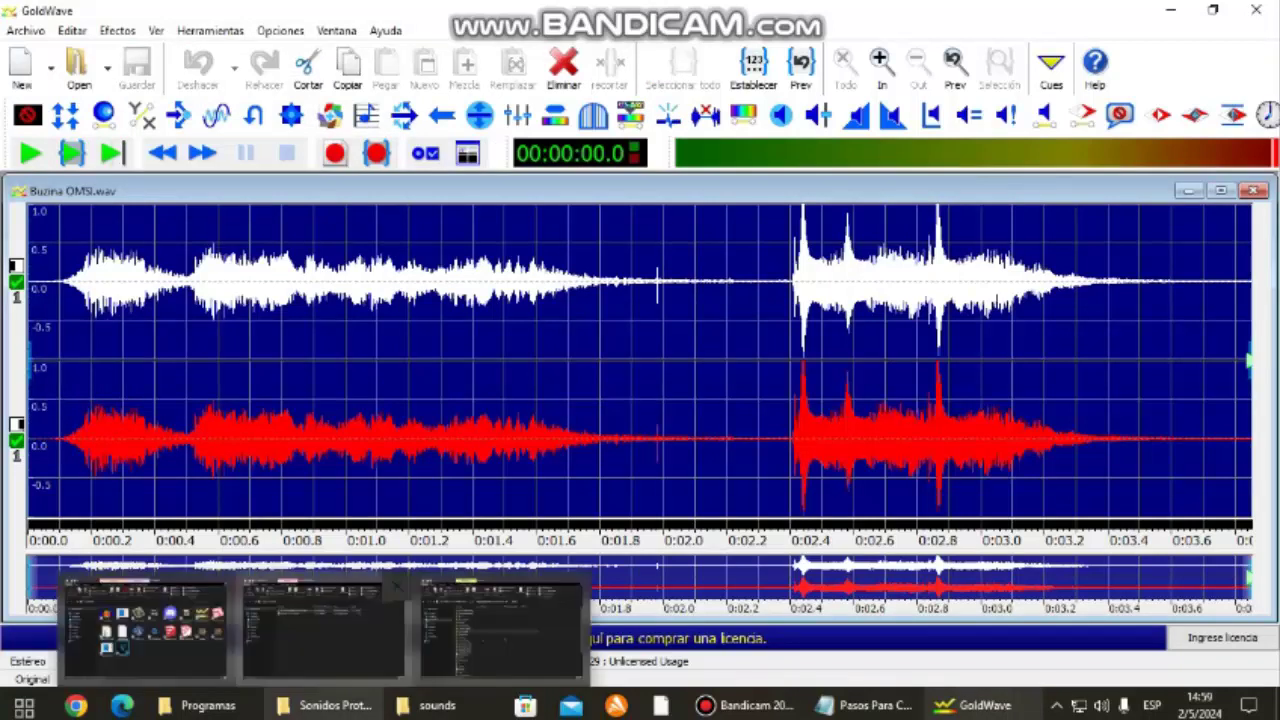
click(323, 628)
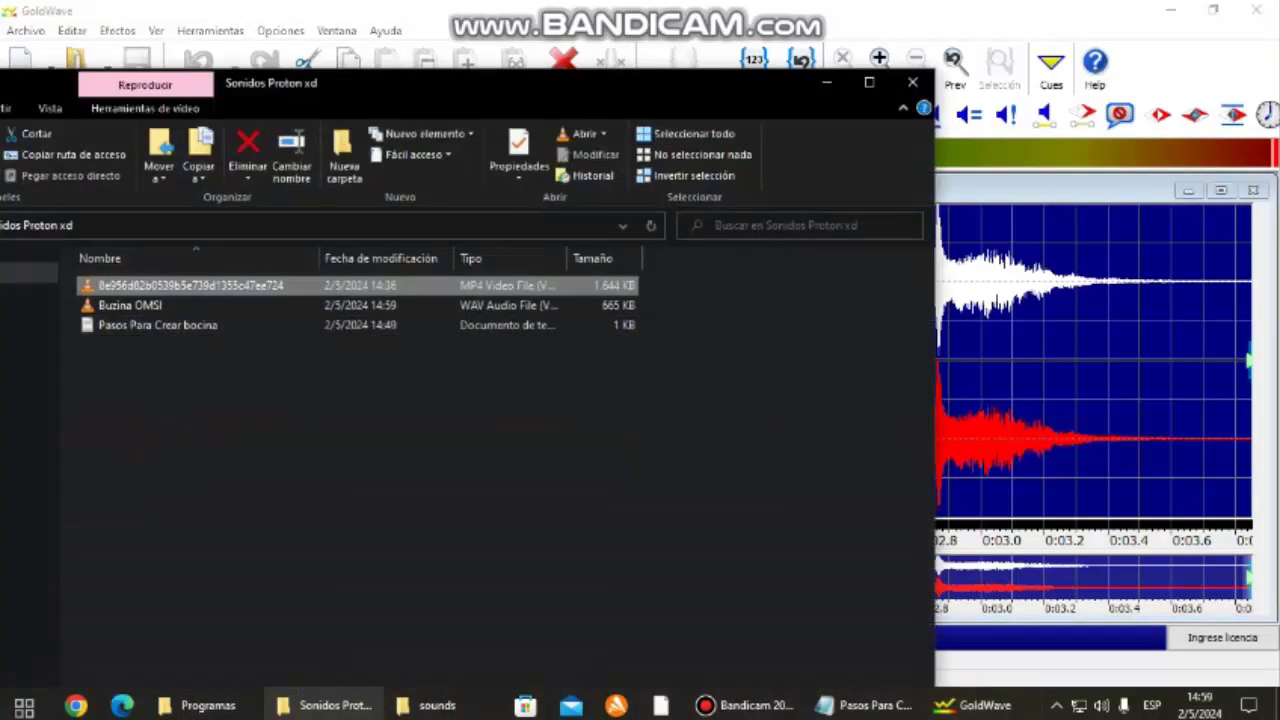
click(130, 305)
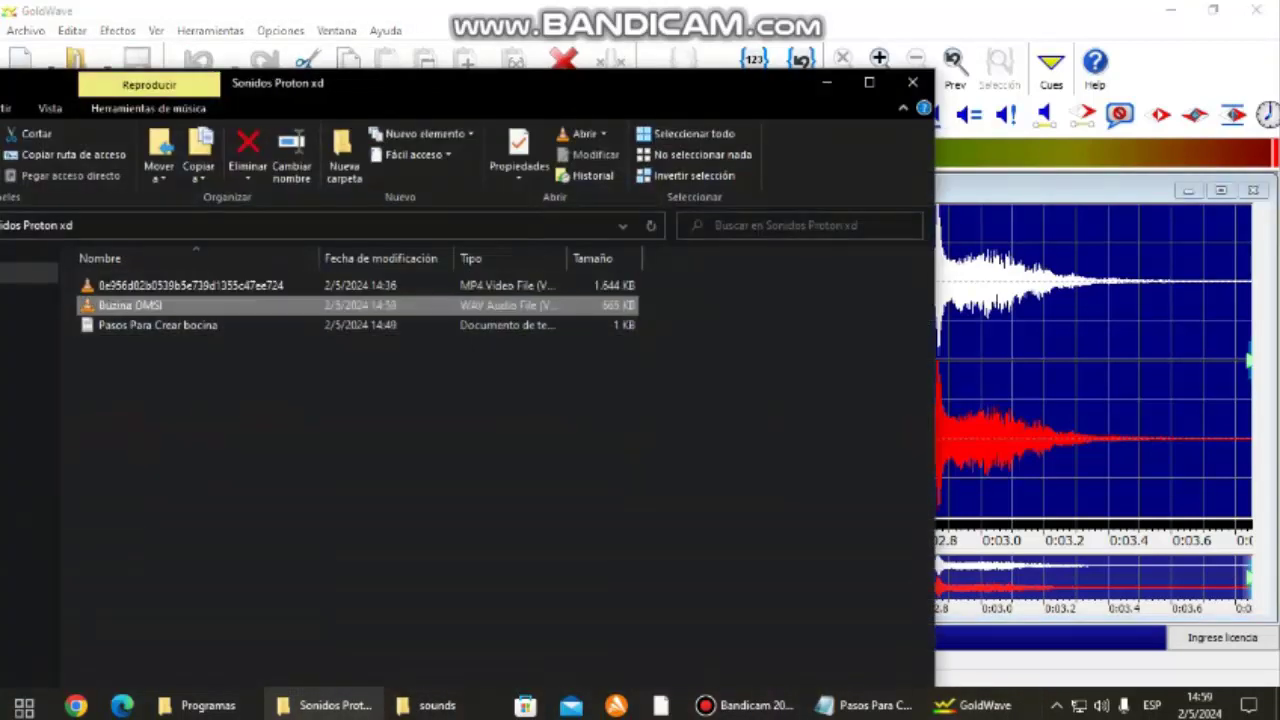
key(Return)
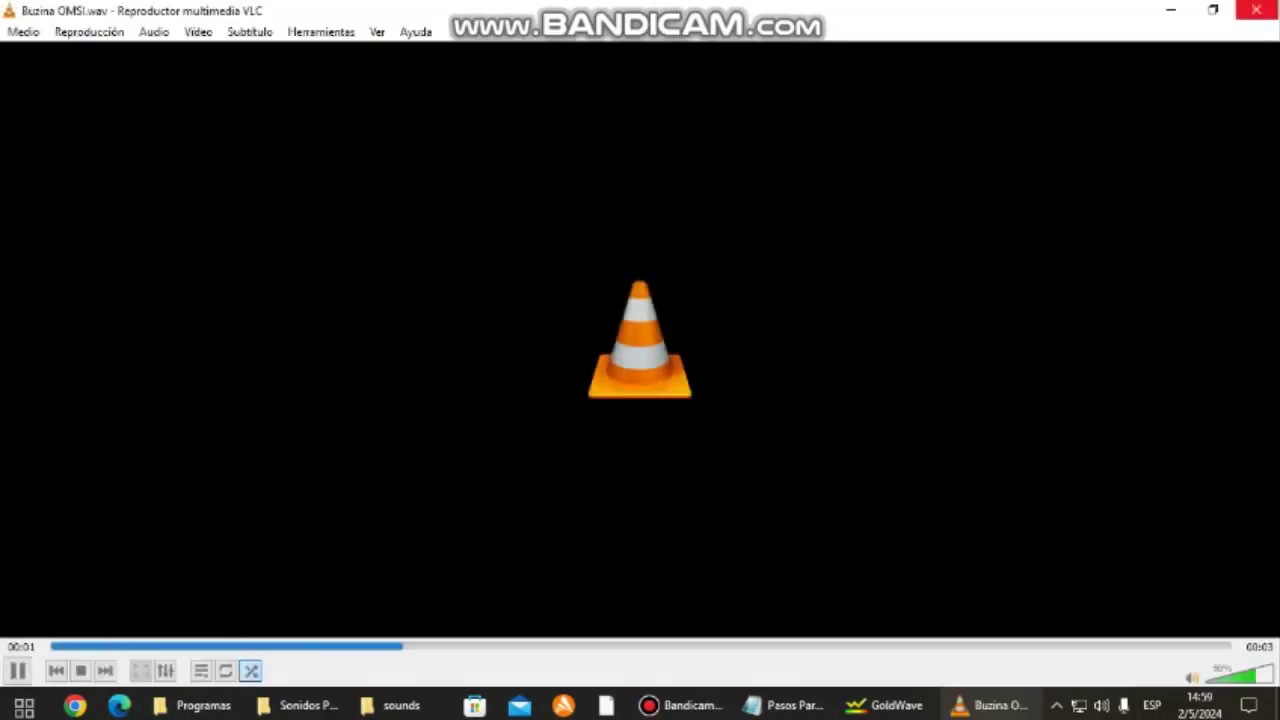
click(1256, 9)
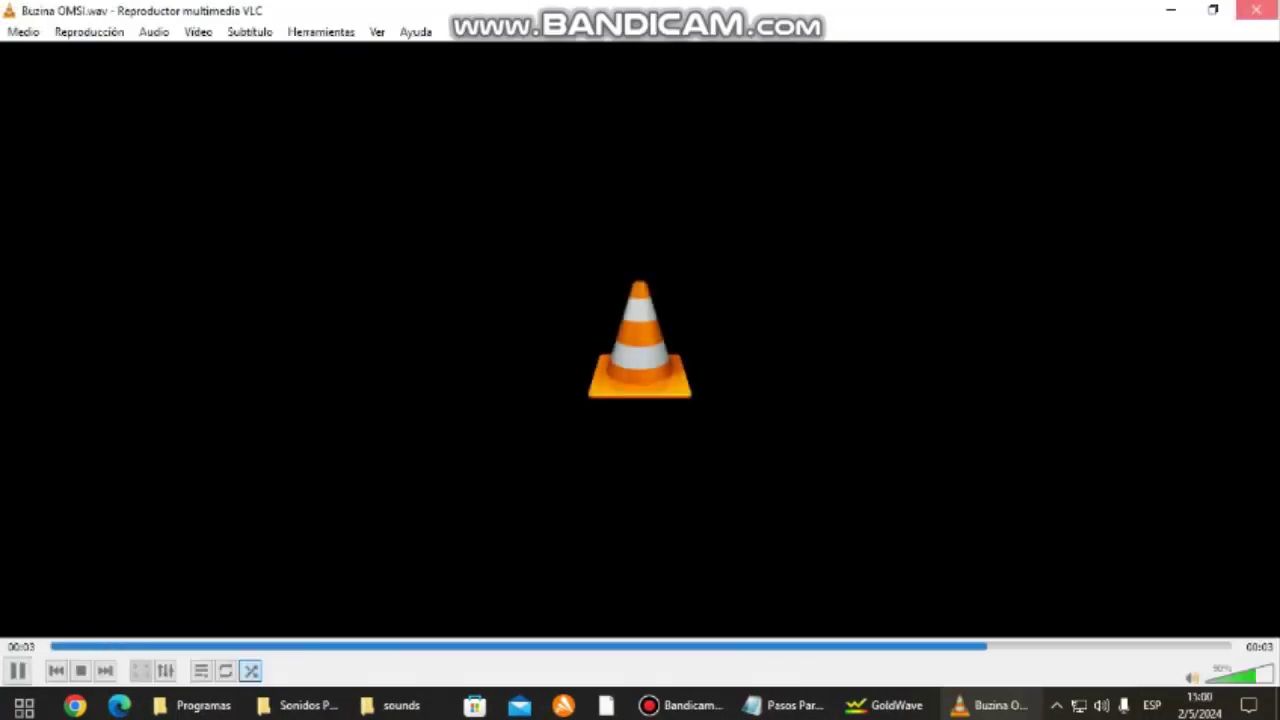
Glance at the horn creation notes in Notepad, and copy the new Buzina OMSI file from the Sonidos Proton xd folder
click(864, 705)
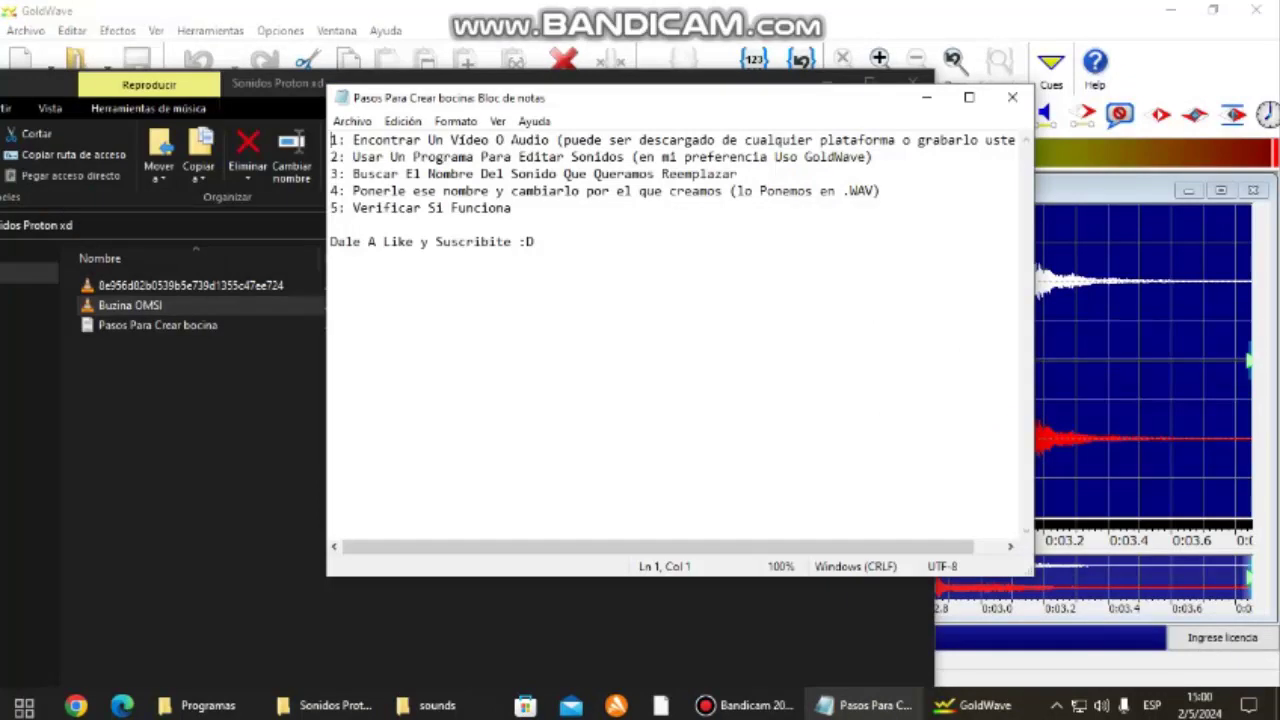
click(200, 420)
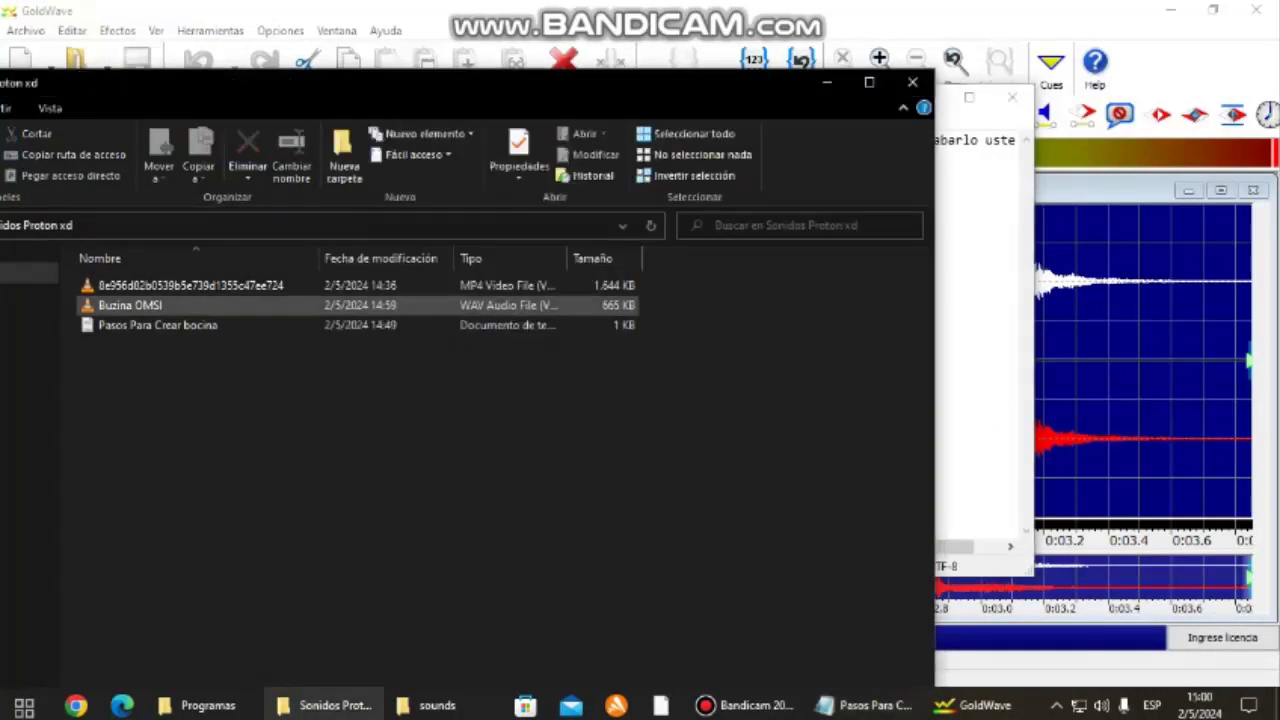
right_click(191, 311)
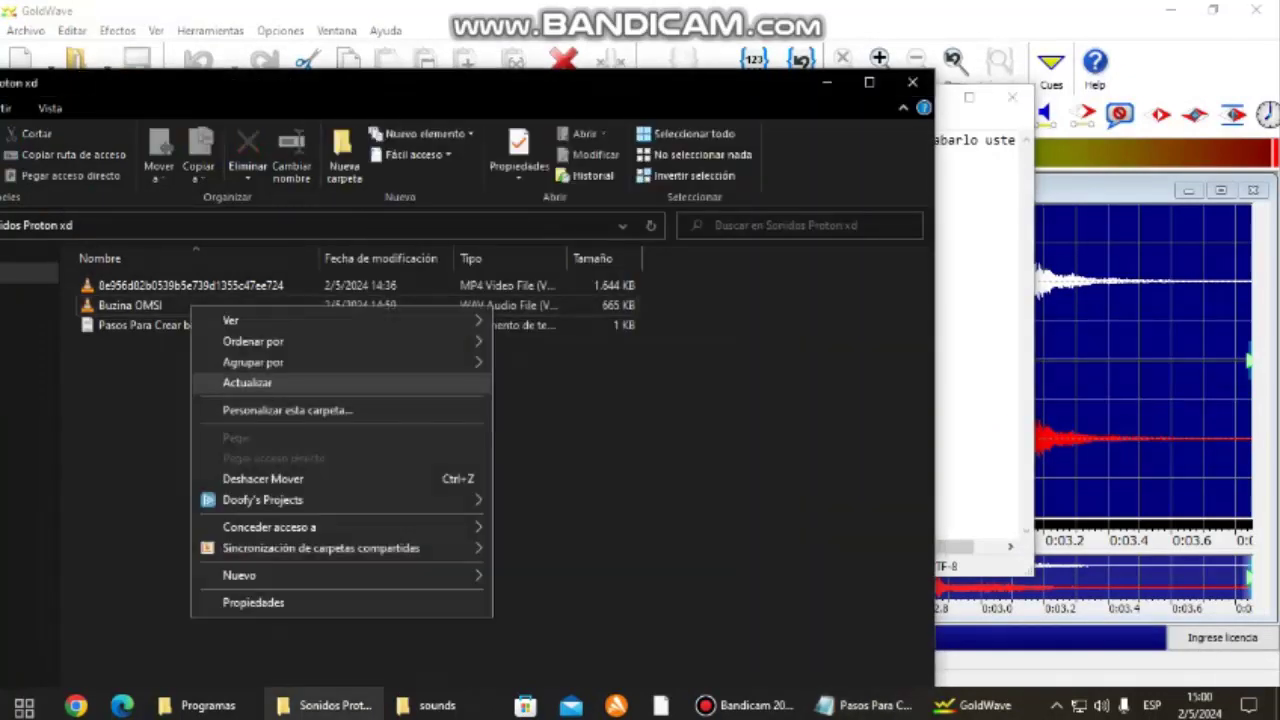
right_click(140, 305)
right_click(168, 305)
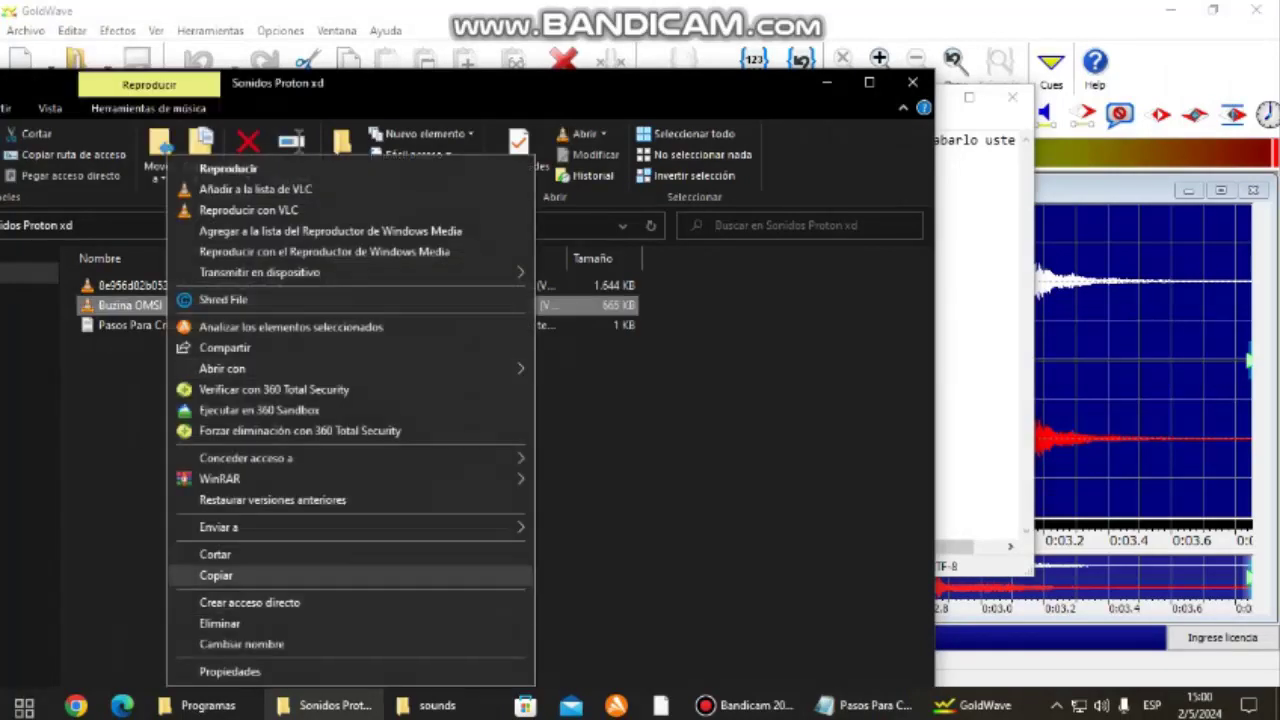
click(215, 575)
Paste the copied horn into the MB Nuovobus Menghi O500-U AZUL SATA sounds folder, replacing the existing Buzina OMSI.wav
mouse_move(325, 705)
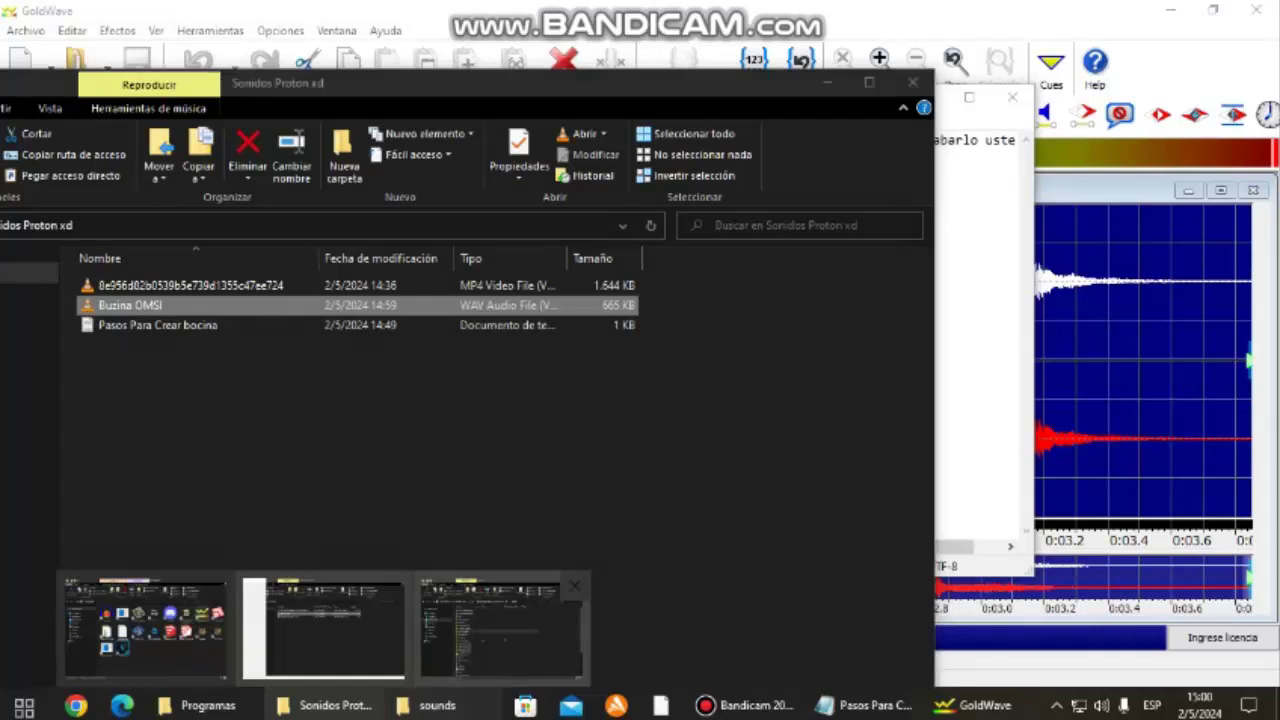
click(502, 628)
right_click(978, 329)
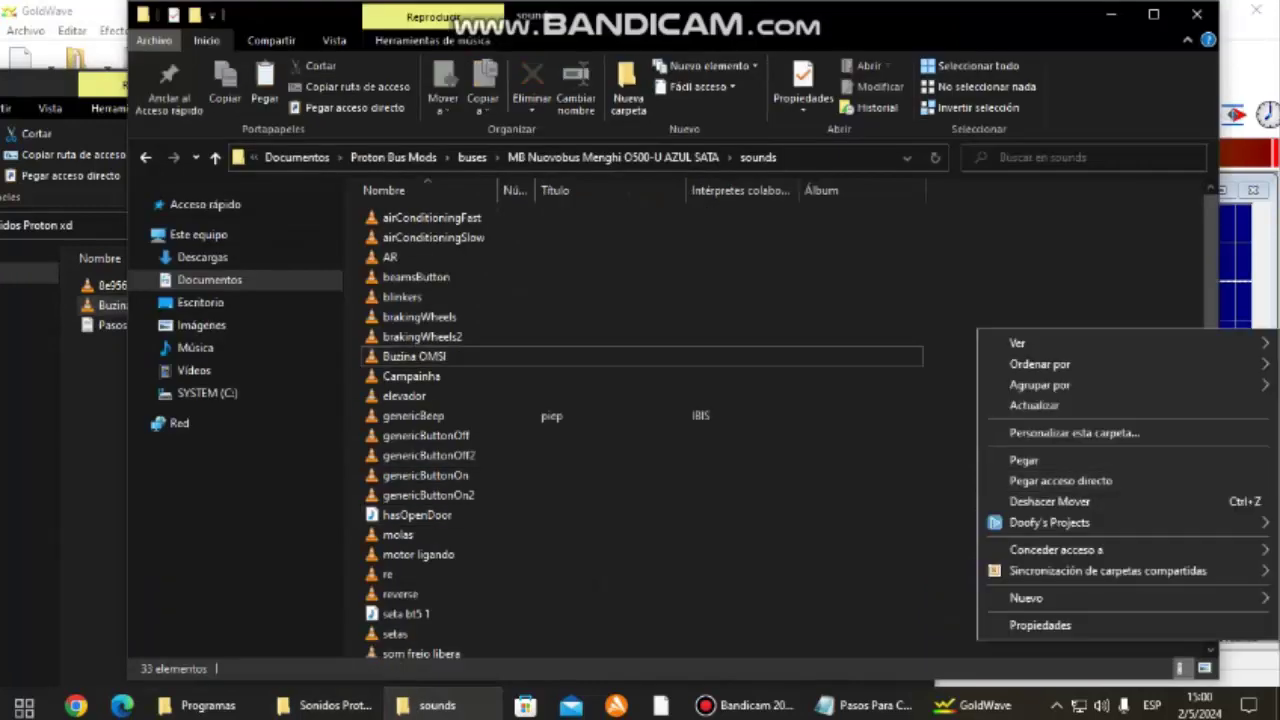
click(1024, 460)
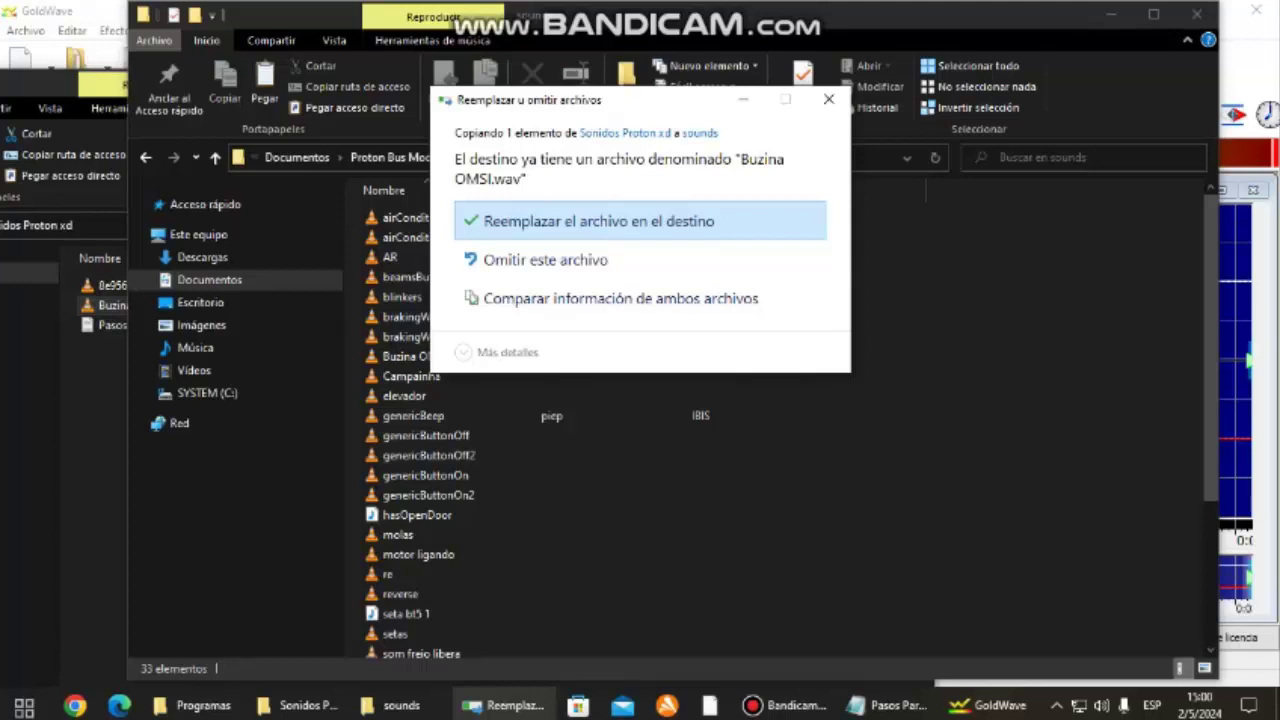
key(Return)
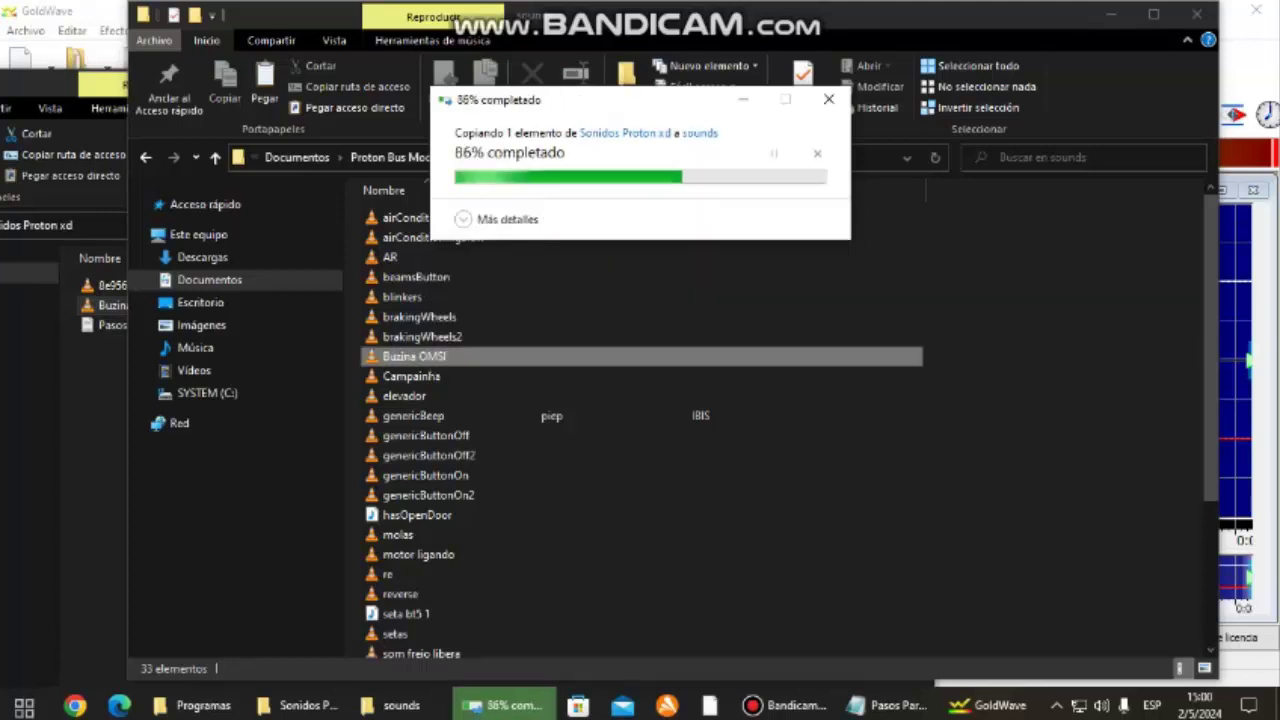